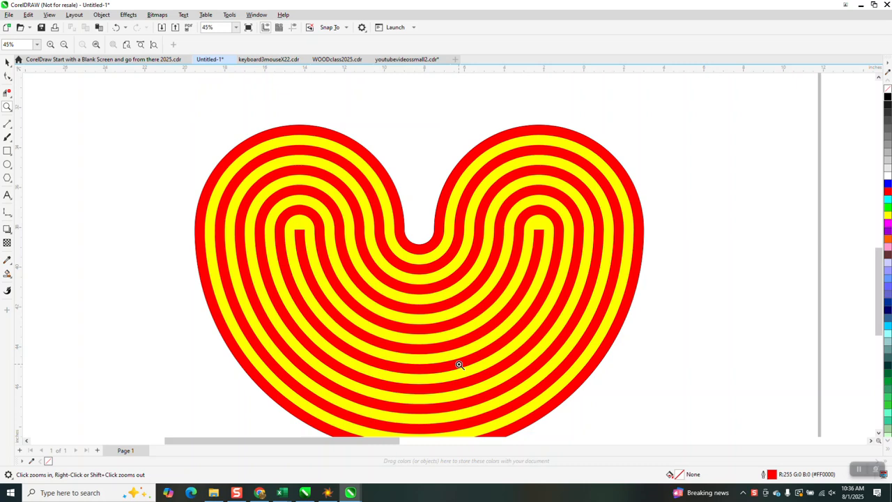
Move the whole red-and-yellow striped heart design off the page, beyond its right edge
right_click(409, 238)
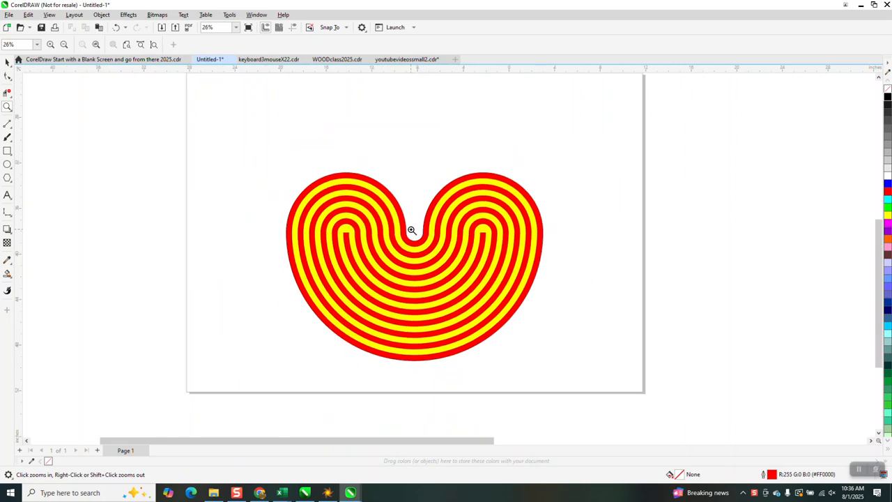
click(7, 61)
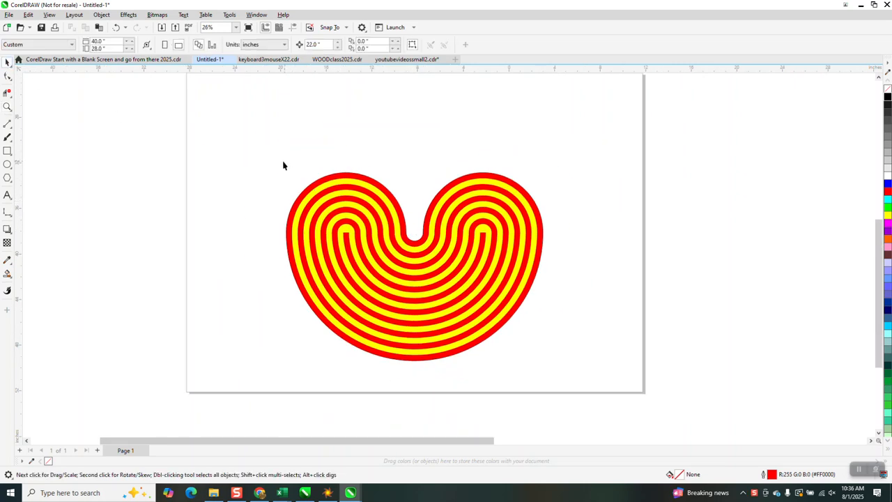
drag(282, 166, 592, 365)
key(shift+Right)
key(shift+Right)
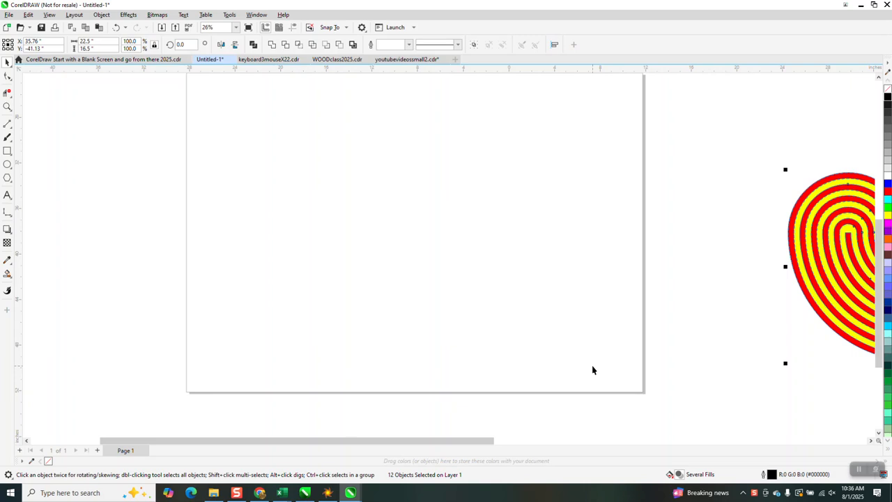
Draw a circle, set its diameter to 2 inches and center it on the page
click(8, 166)
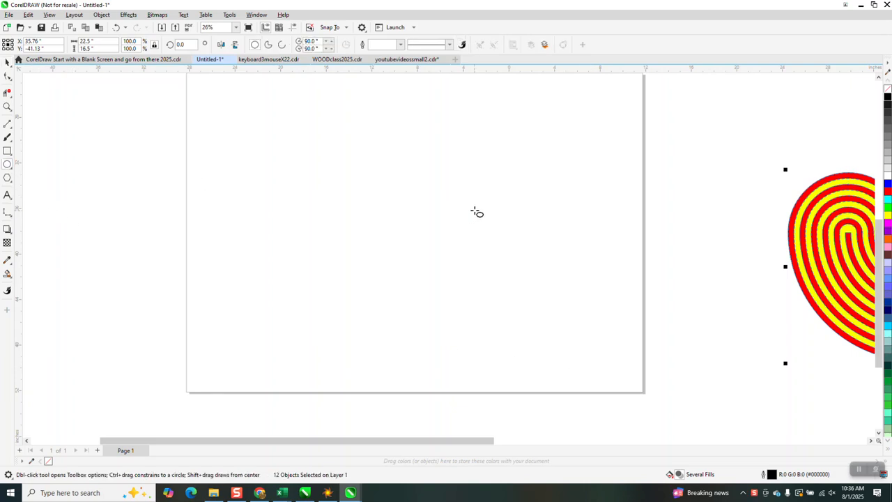
drag(476, 207, 450, 234)
key(shift+Tab)
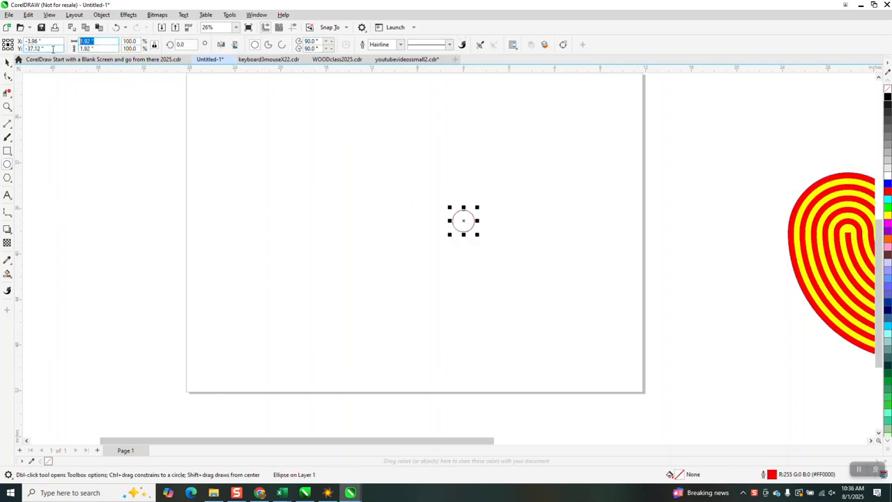
text(2)
key(Return)
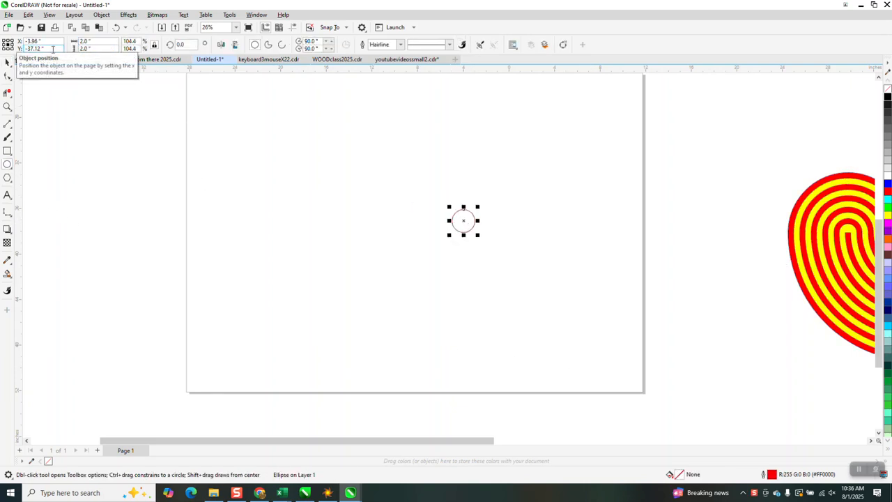
key(p)
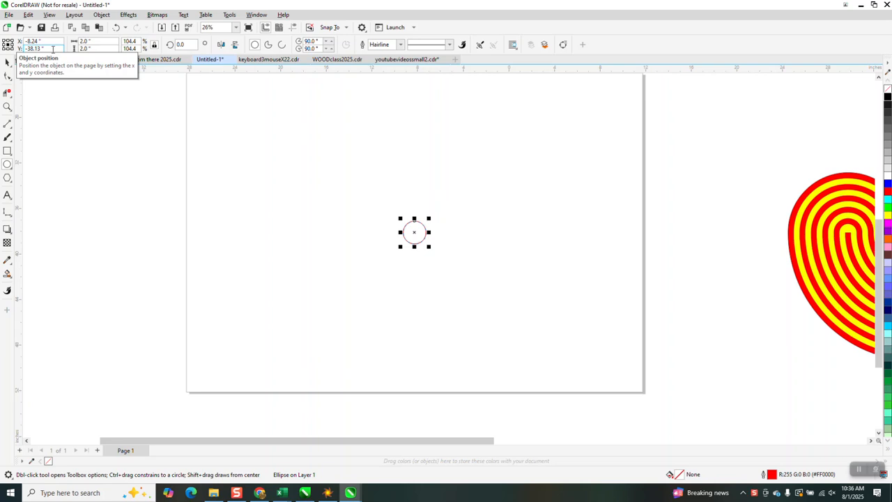
Duplicate the circle 22 inches to its left and contour the copy outward with 5 steps at a 1-inch offset
key(ctrl+d)
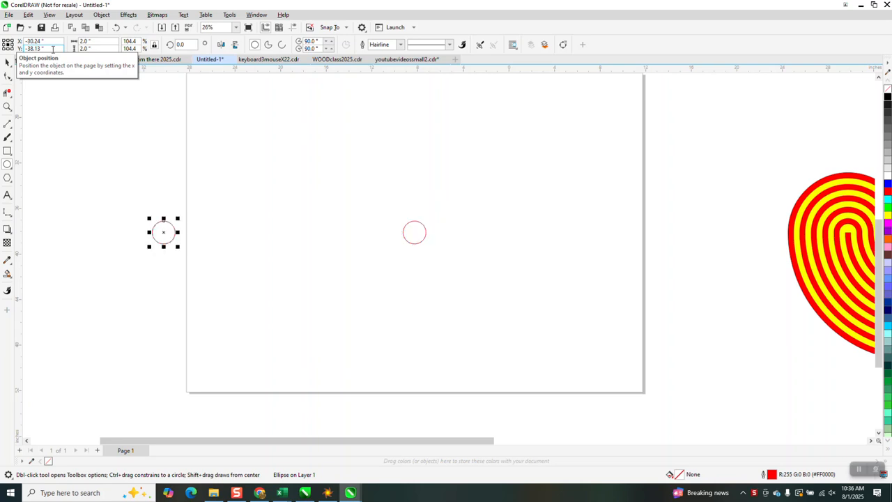
click(129, 17)
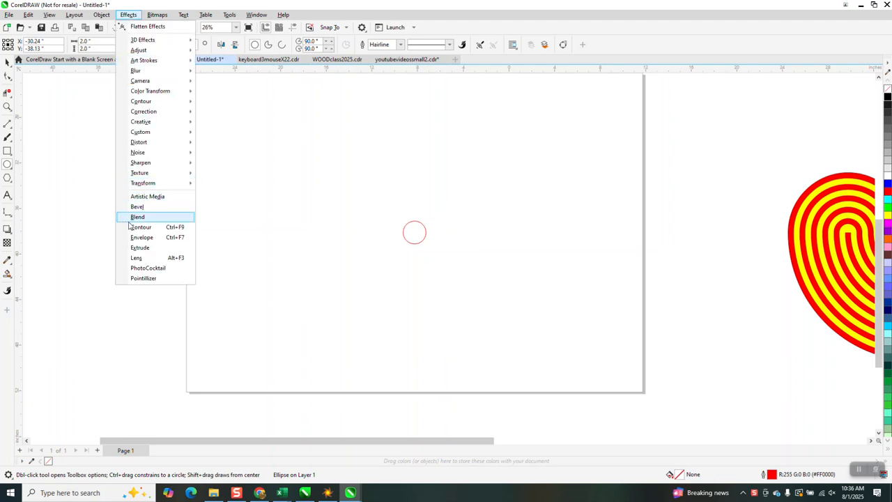
key(Escape)
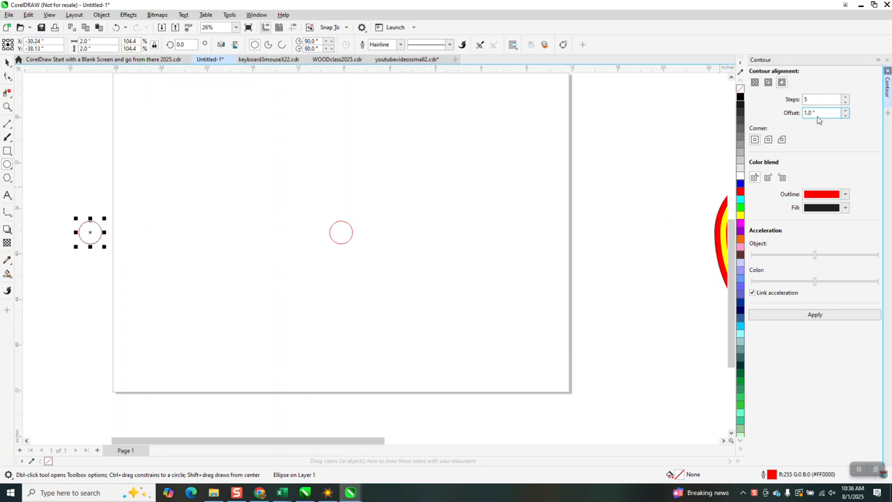
click(815, 314)
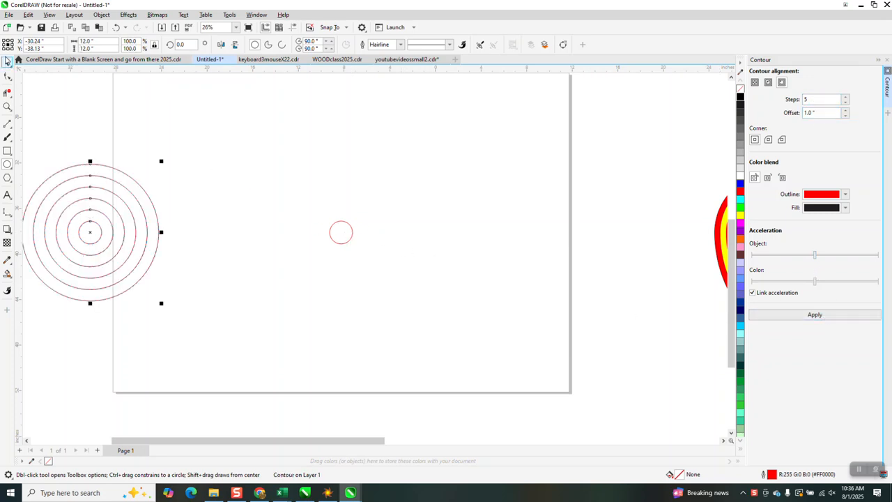
Contour the circle at the page center outward with 11 steps at a 1-inch offset
click(7, 61)
click(351, 232)
double_click(819, 99)
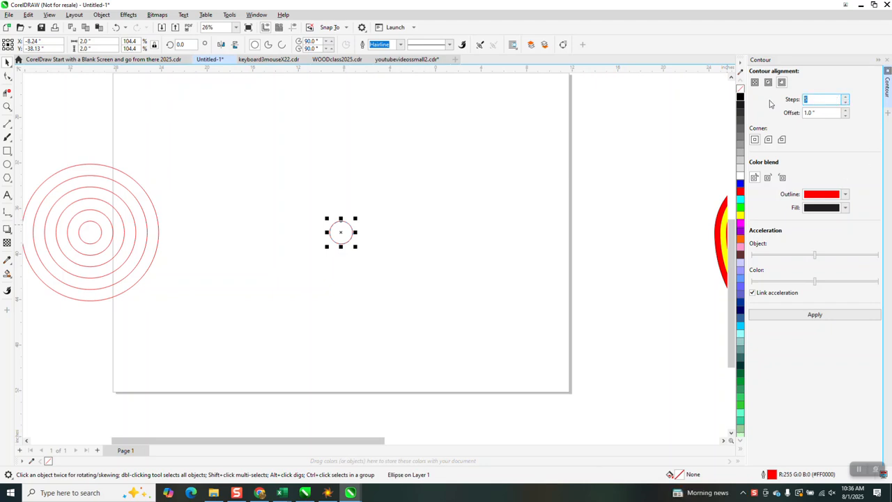
text(11)
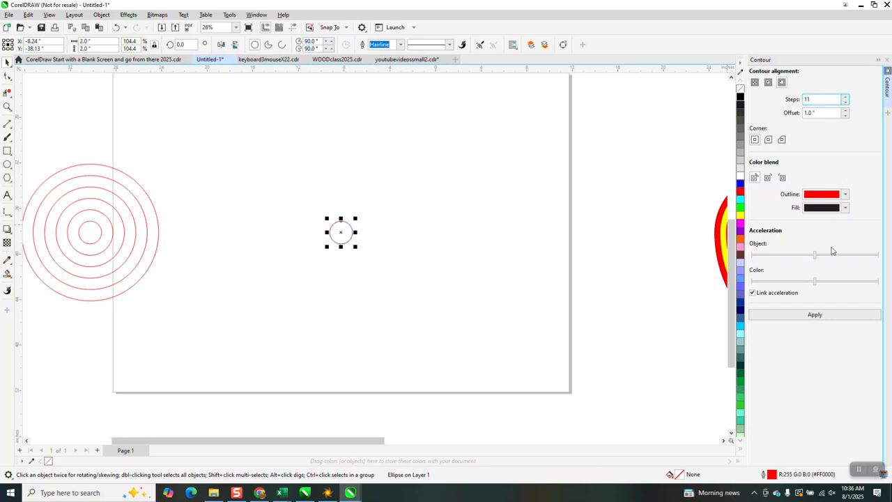
click(819, 318)
scroll(566, 315, down, 1)
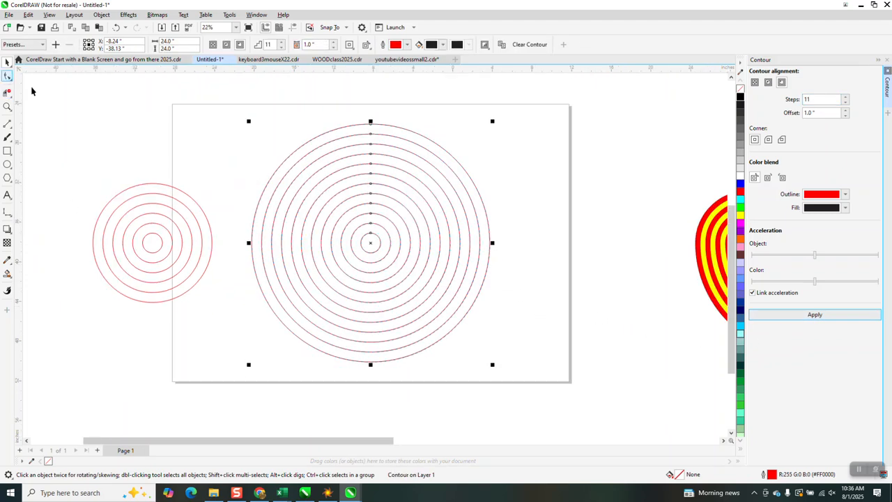
Break both contour sets apart from their original circles
click(9, 62)
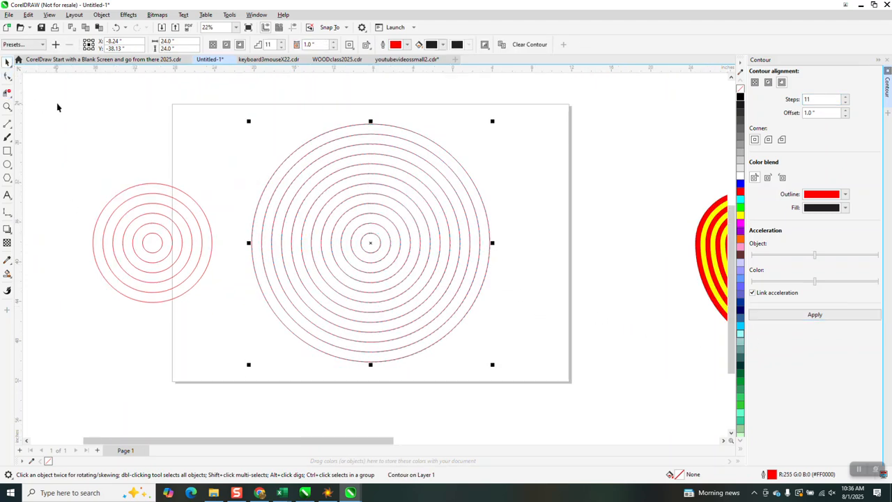
drag(60, 87, 572, 379)
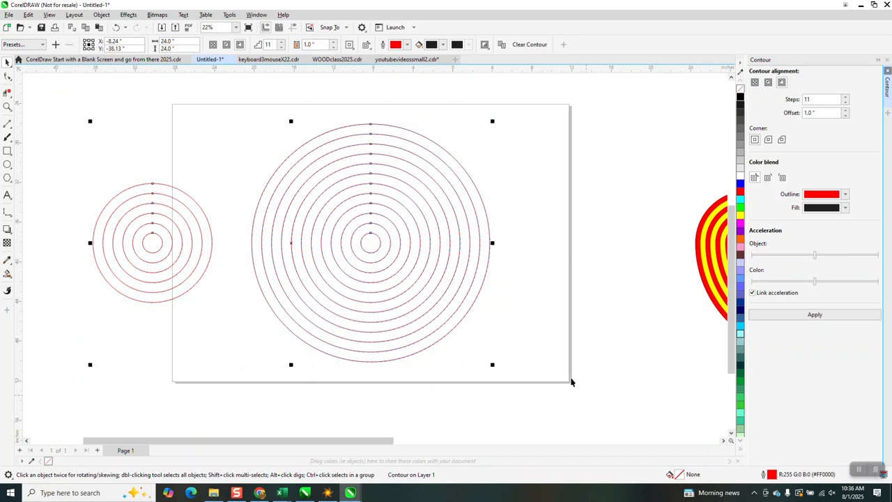
click(102, 15)
click(122, 233)
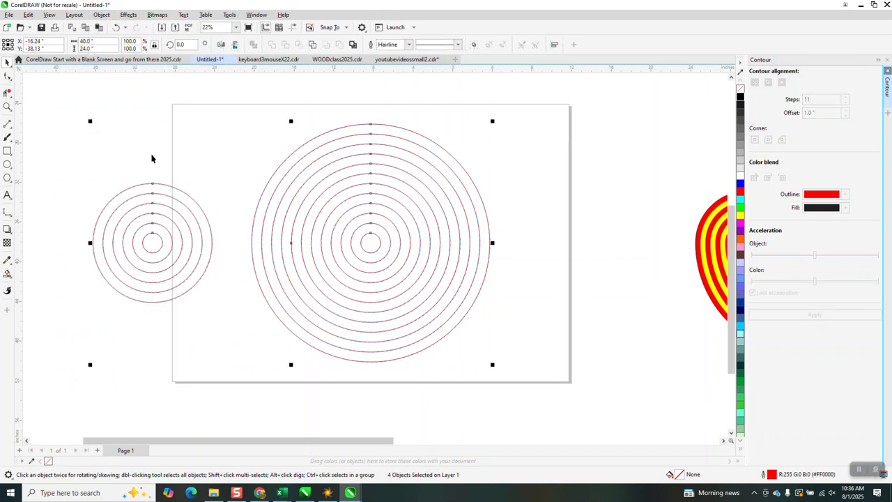
Ungroup the smaller set of concentric circles
click(64, 175)
drag(210, 295, 230, 319)
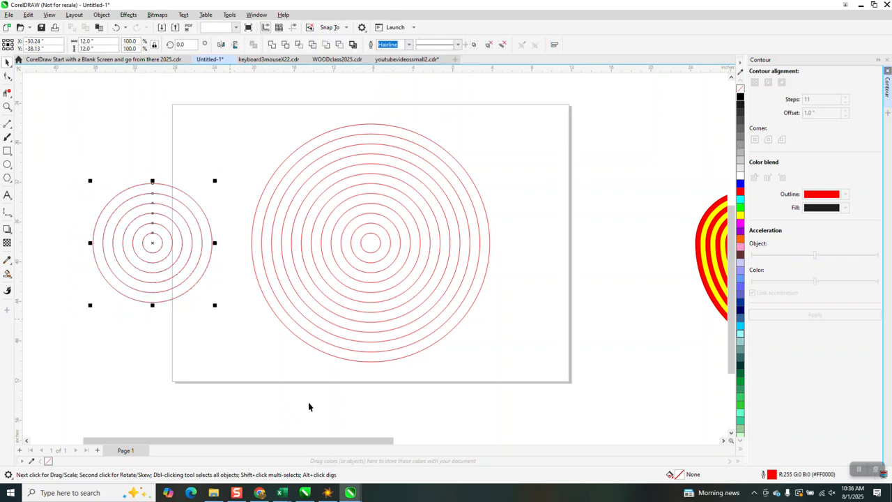
click(101, 15)
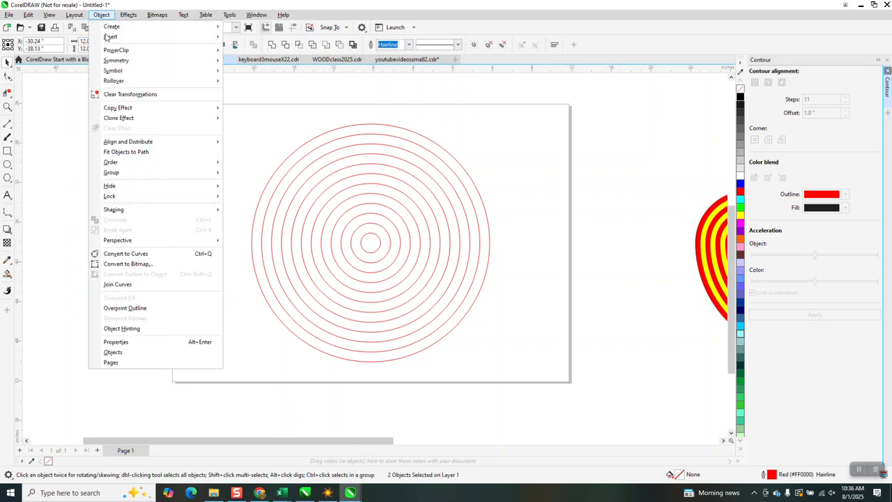
mouse_move(109, 173)
click(247, 184)
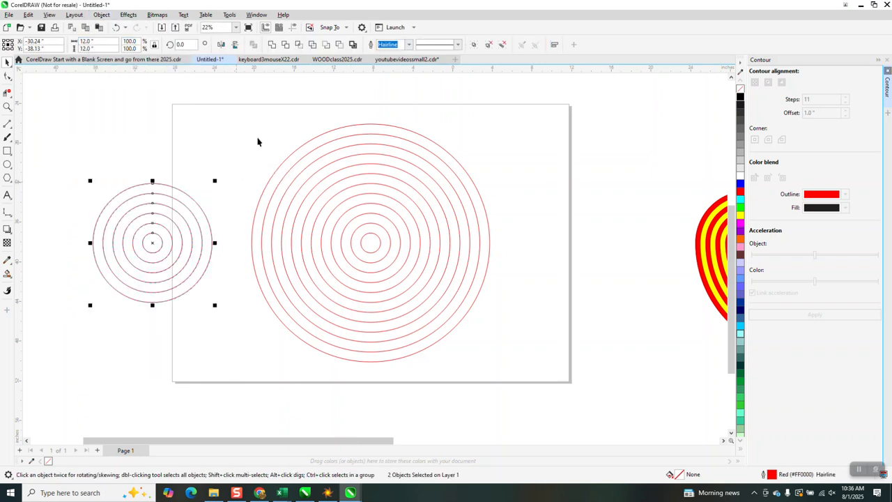
Ungroup the larger set of concentric circles and check by selection that the rings are separate objects
drag(174, 94, 545, 390)
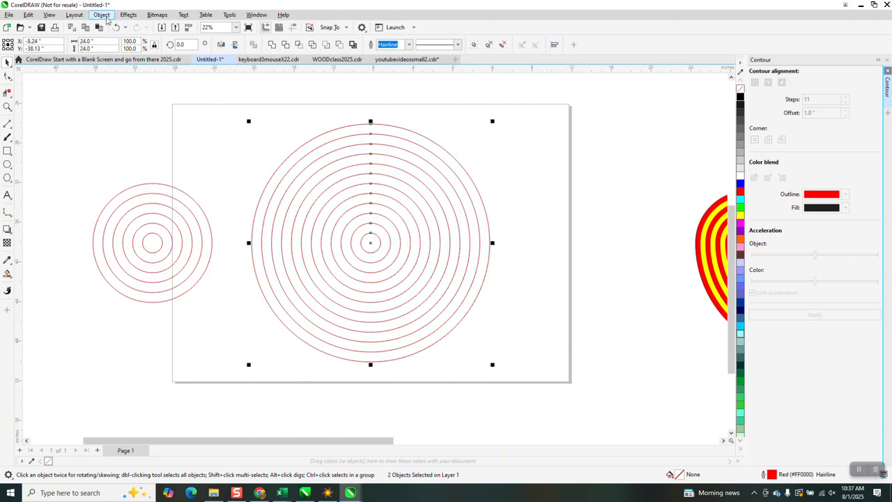
click(101, 15)
mouse_move(118, 178)
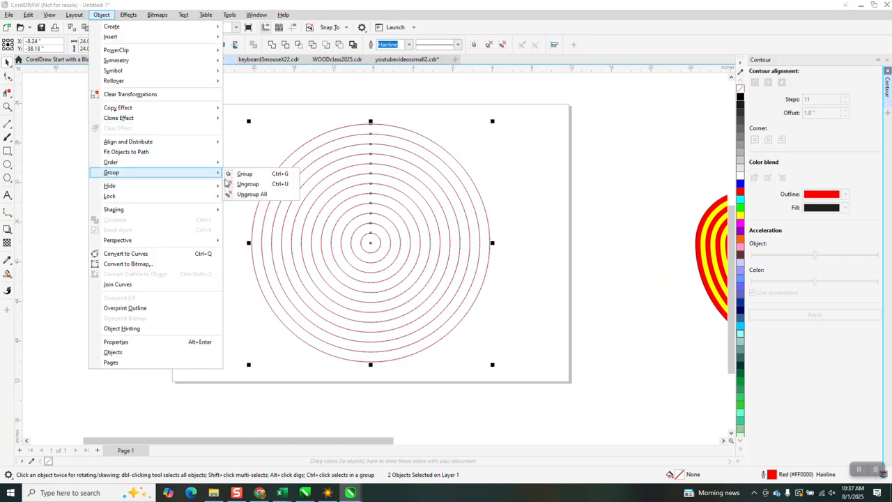
click(237, 184)
drag(237, 106, 503, 379)
drag(74, 149, 226, 308)
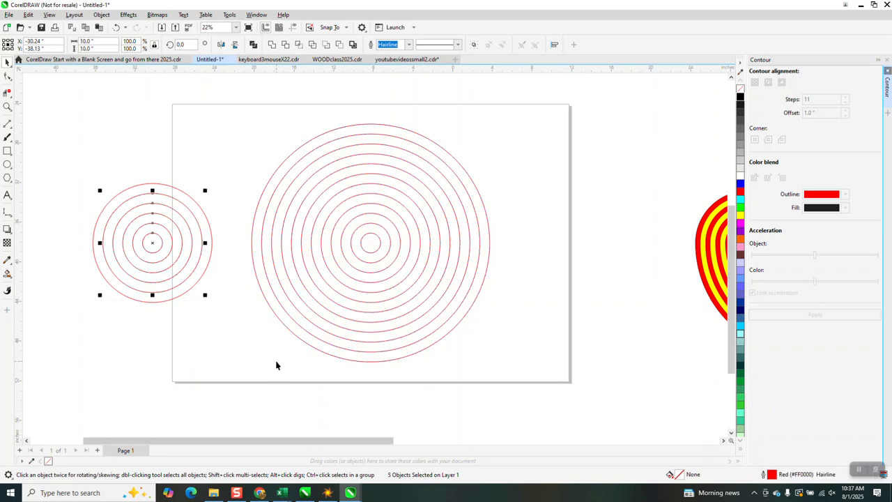
drag(70, 180, 210, 310)
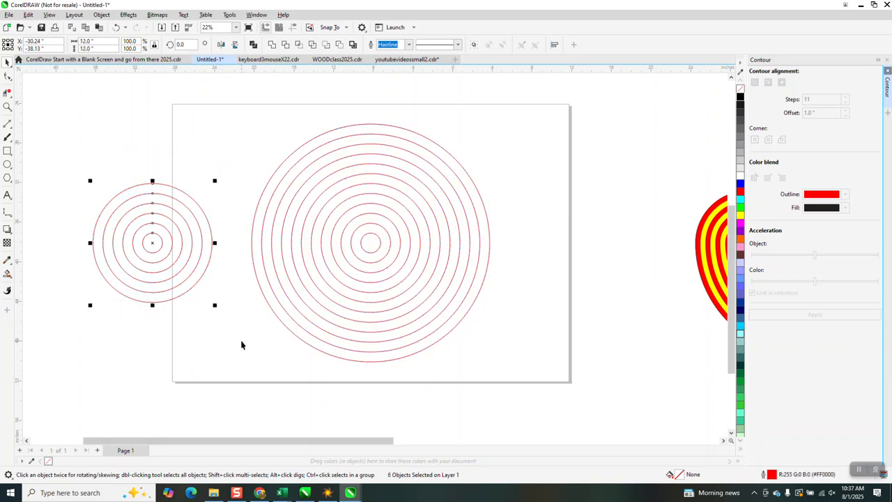
Draw a horizontal line about 95.8 inches long and center it on the page, across both sets of circles
scroll(253, 272, down, 3)
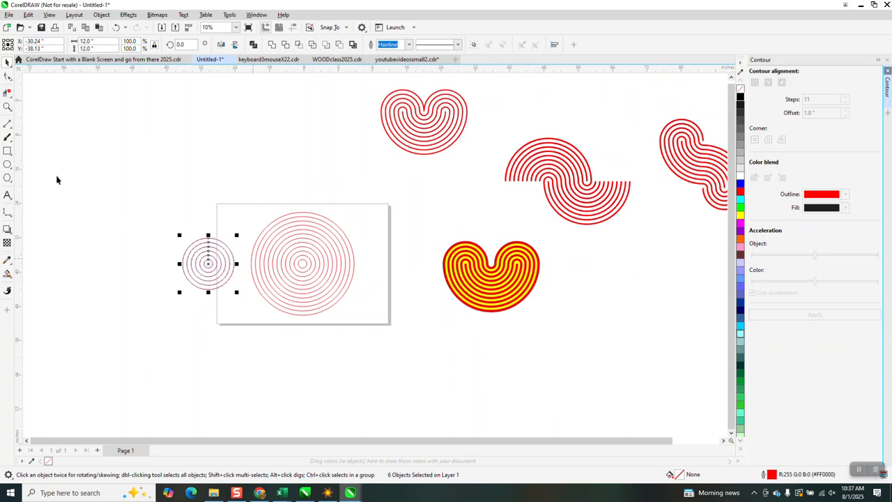
click(8, 122)
drag(85, 138, 500, 186)
key(p)
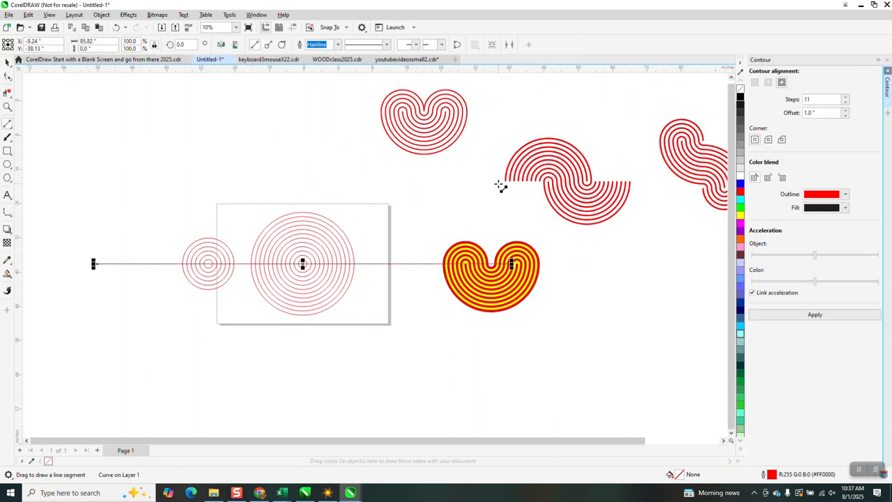
Add a copy of the horizontal line rotated 90 degrees to form a vertical line through the page center
click(179, 46)
text(90)
key(Return)
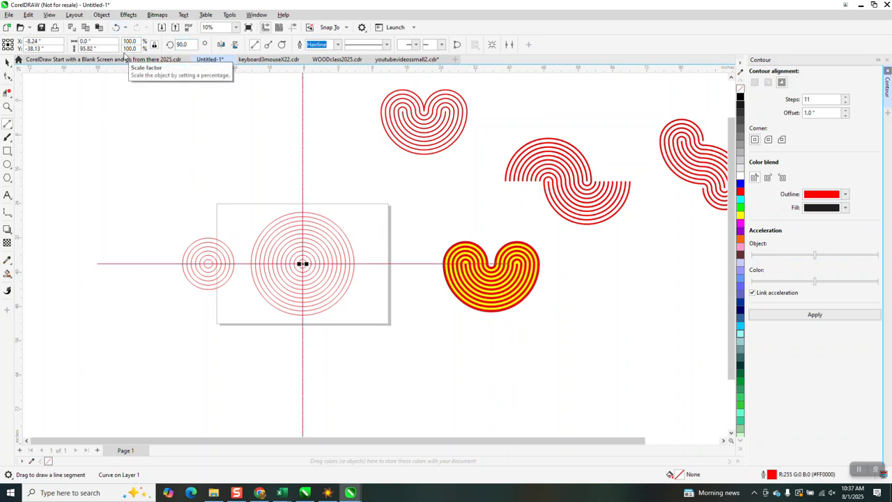
Trim the small circles to their upper half and the large circles to their lower-left quarter with Virtual Segment Delete
click(7, 92)
drag(180, 263, 239, 288)
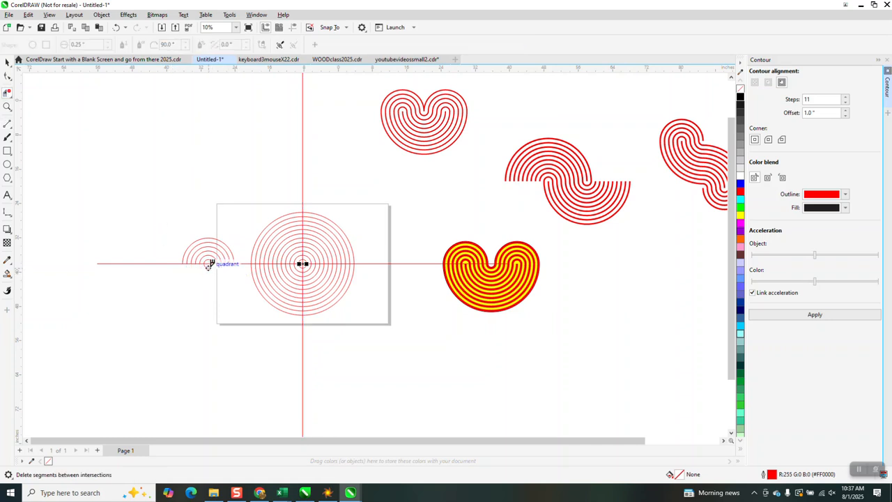
drag(250, 221, 354, 305)
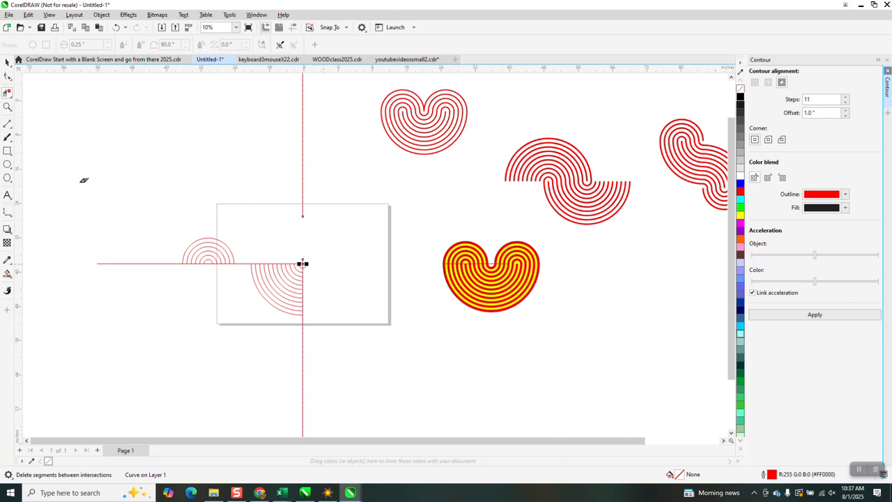
Delete the leftover segment of the innermost large circle on the right side of the vertical line
click(7, 106)
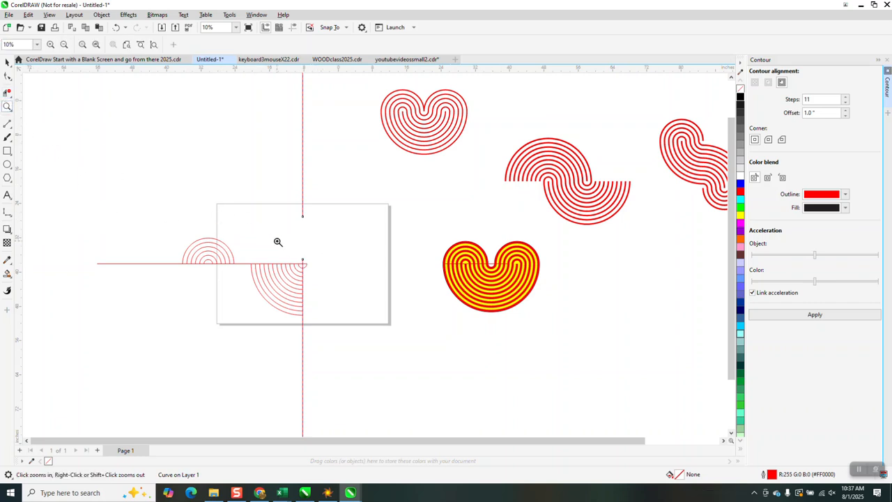
drag(278, 242, 369, 309)
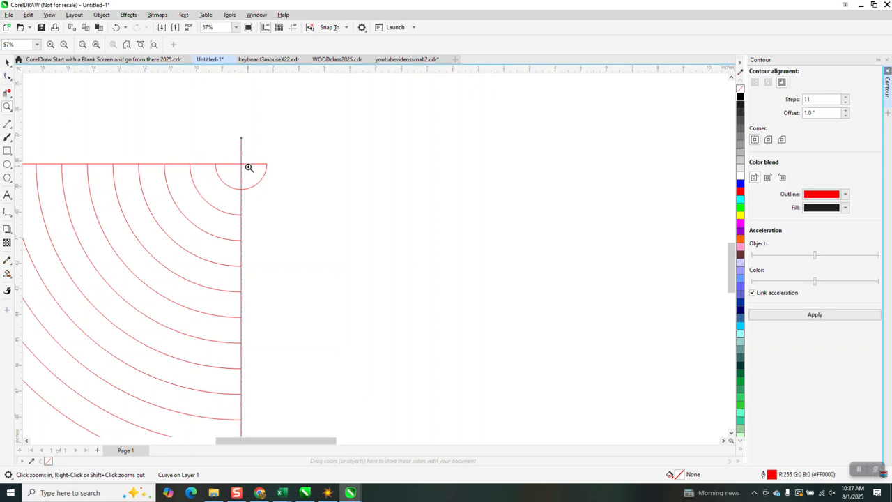
key(v)
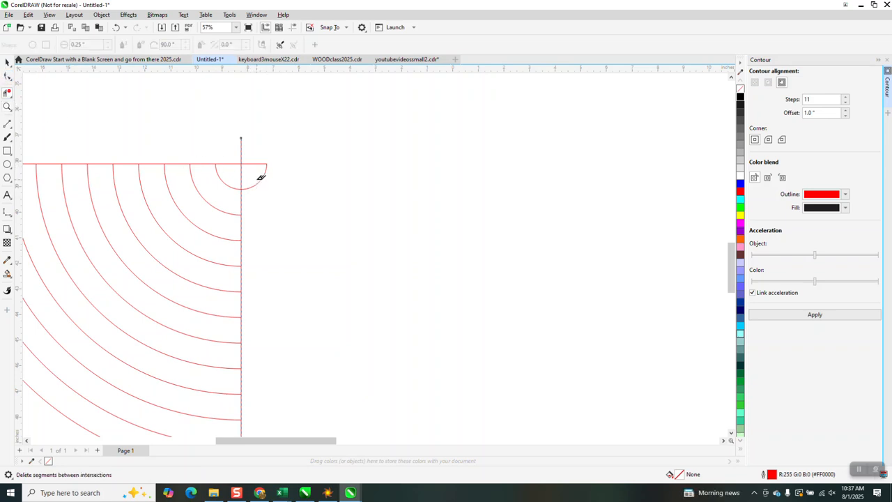
click(261, 177)
Delete the vertical construction line through the page center
scroll(283, 198, down, 3)
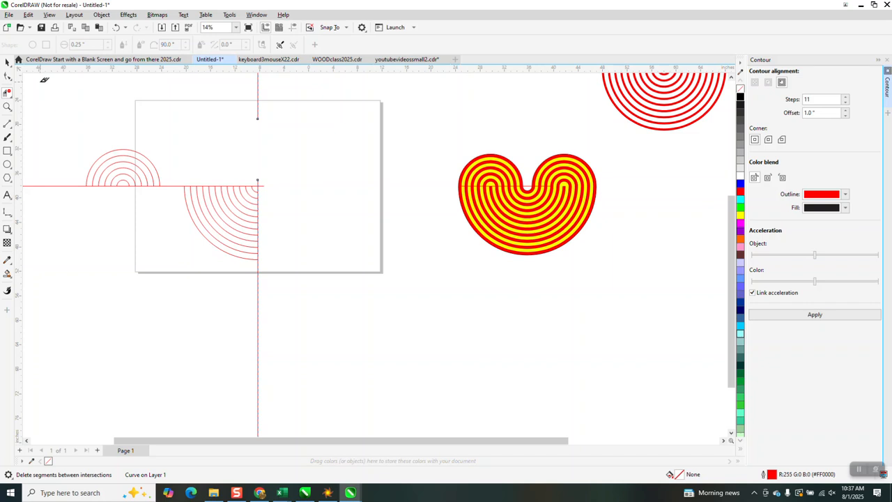
click(7, 62)
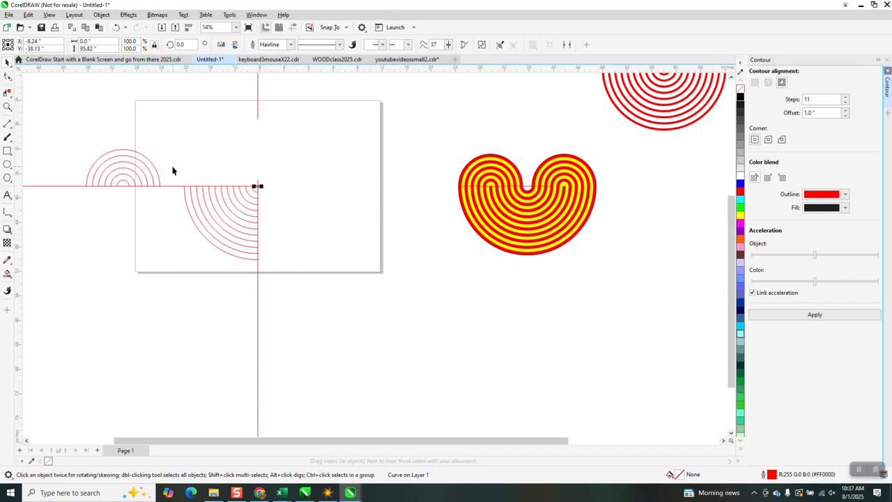
key(Delete)
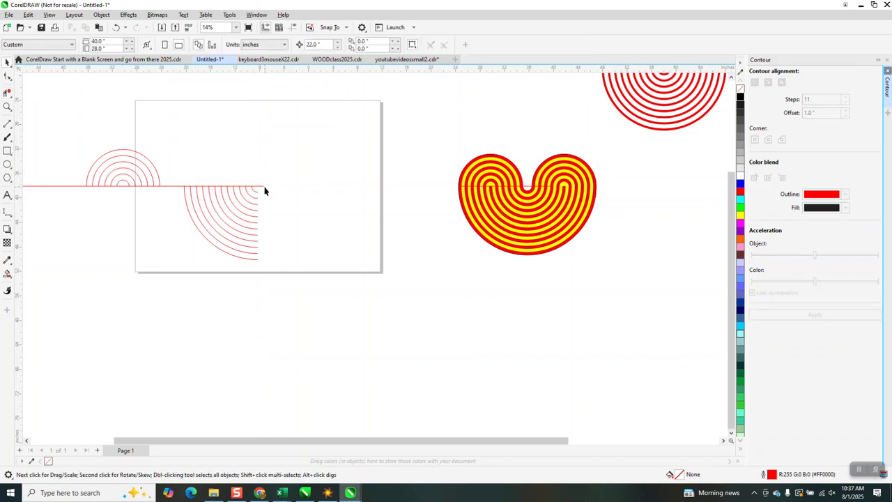
Delete the horizontal construction line through the page center
click(261, 187)
key(Delete)
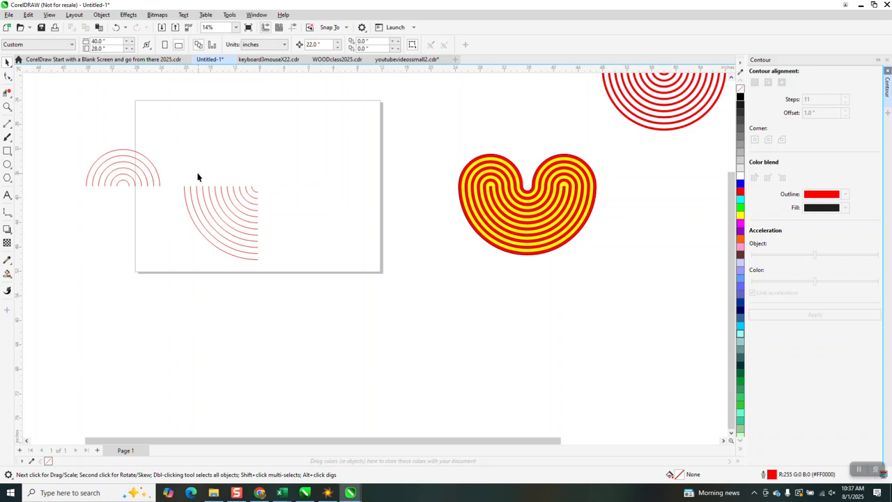
Group the quarter arcs and the half arcs separately, and move the half arcs onto the upper ends of the quarter arcs
drag(265, 274, 348, 311)
key(ctrl+g)
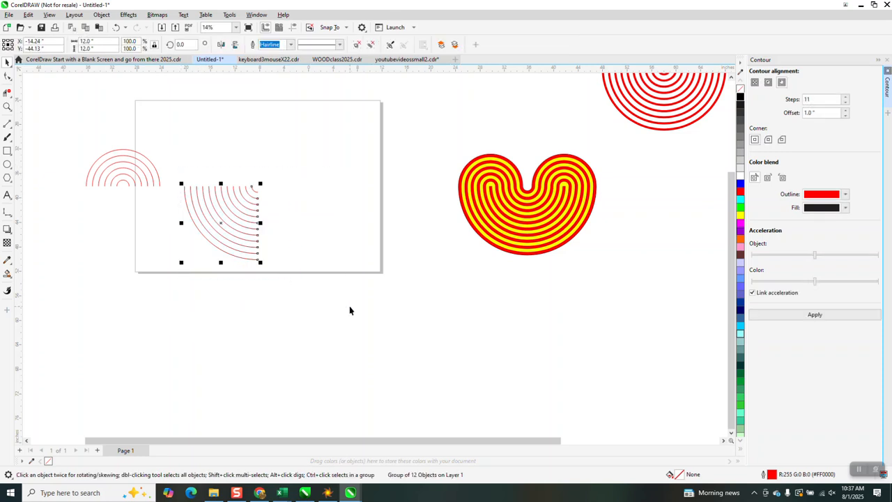
drag(57, 138, 181, 214)
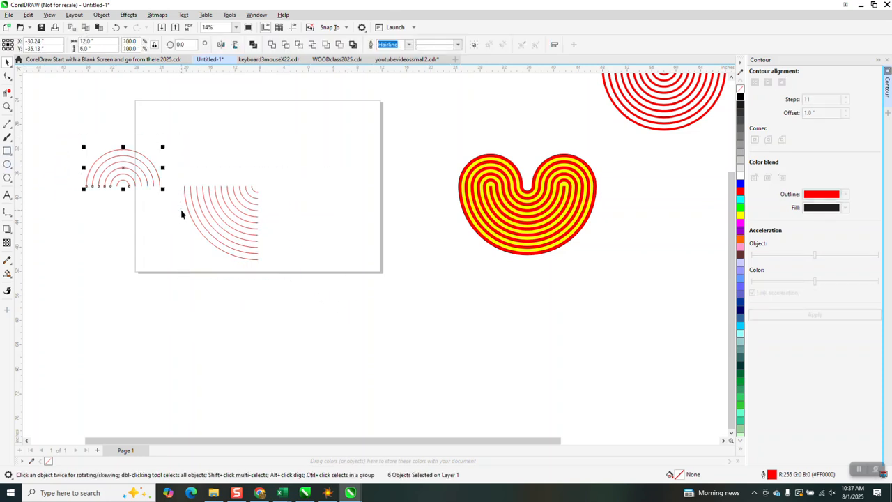
key(ctrl+g)
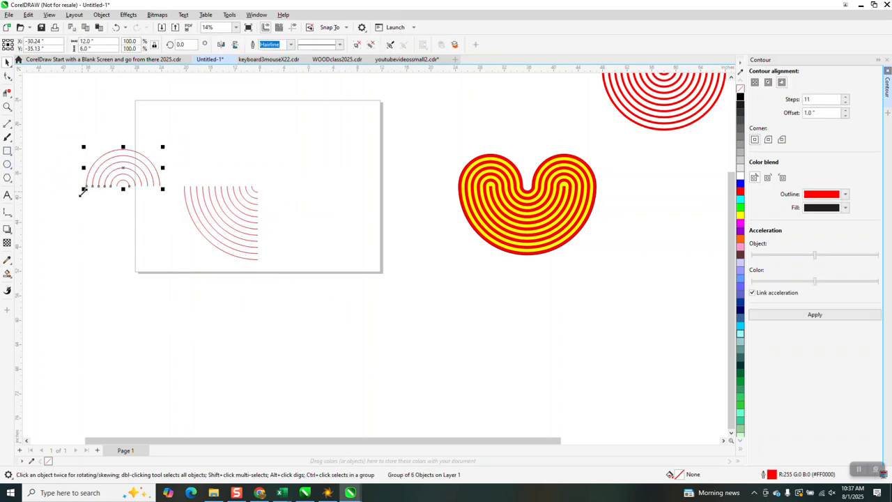
drag(85, 185, 183, 187)
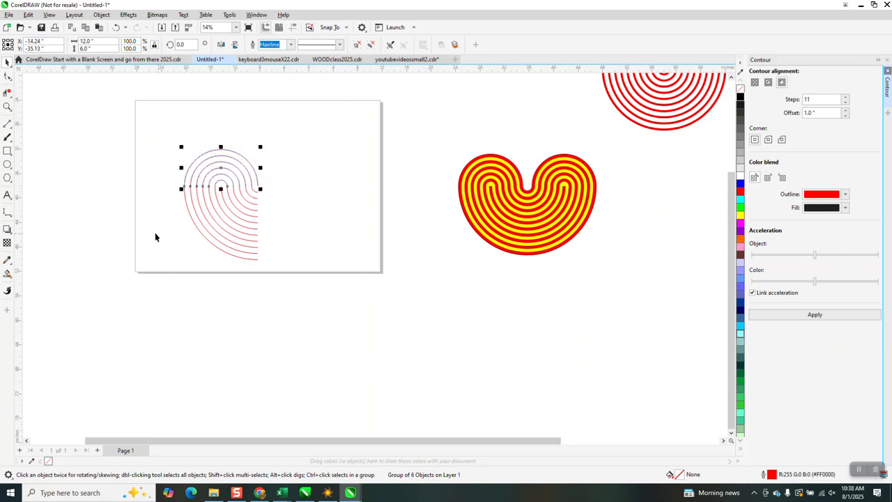
Delete the outermost half arc and the outermost quarter arc with Virtual Segment Delete
click(7, 107)
click(237, 218)
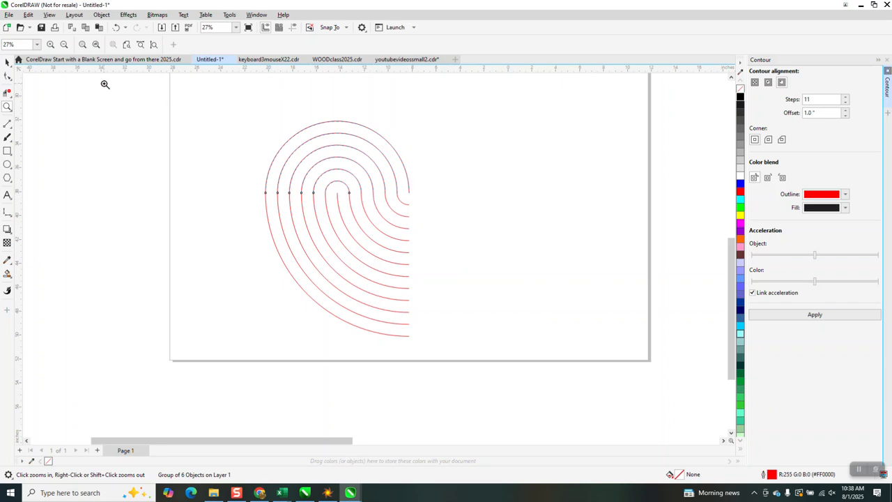
click(7, 92)
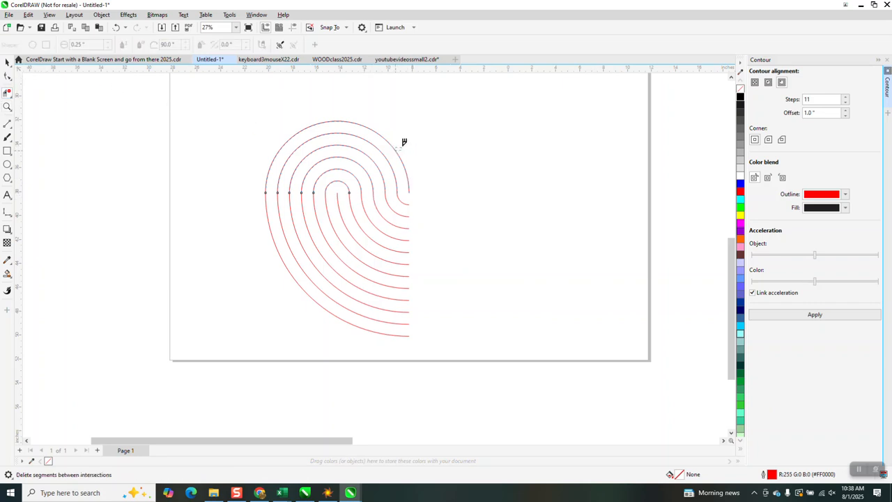
click(399, 146)
click(268, 211)
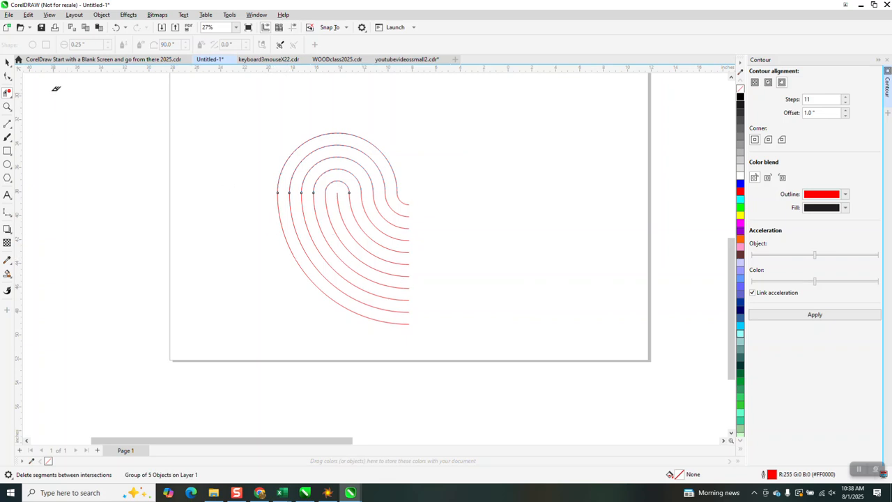
Combine all the arcs into a single curve
click(7, 62)
mouse_move(233, 114)
mouse_down()
mouse_move(239, 133)
mouse_move(462, 344)
mouse_up()
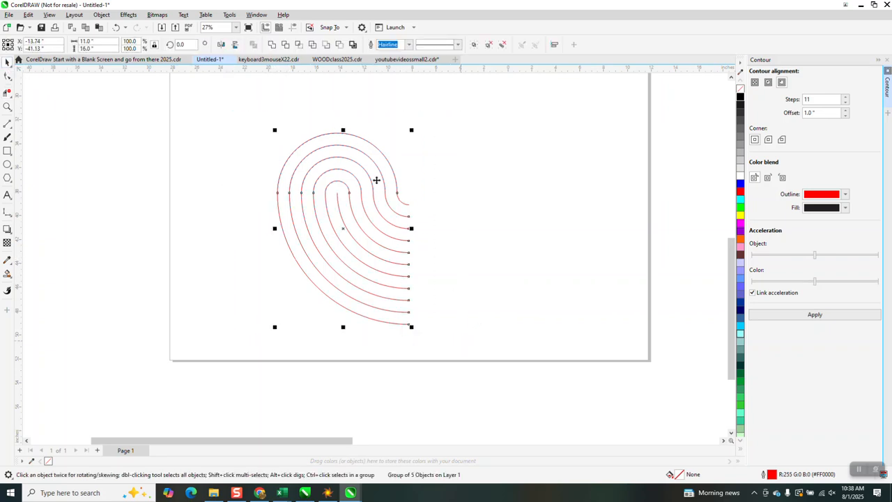
key(ctrl+l)
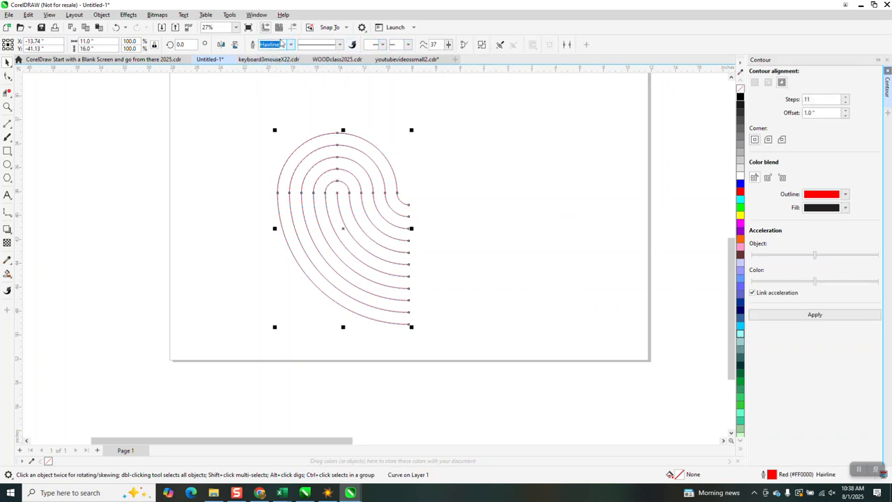
Try a 0.5 in outline width on the combined curve and undo it
click(291, 44)
click(270, 151)
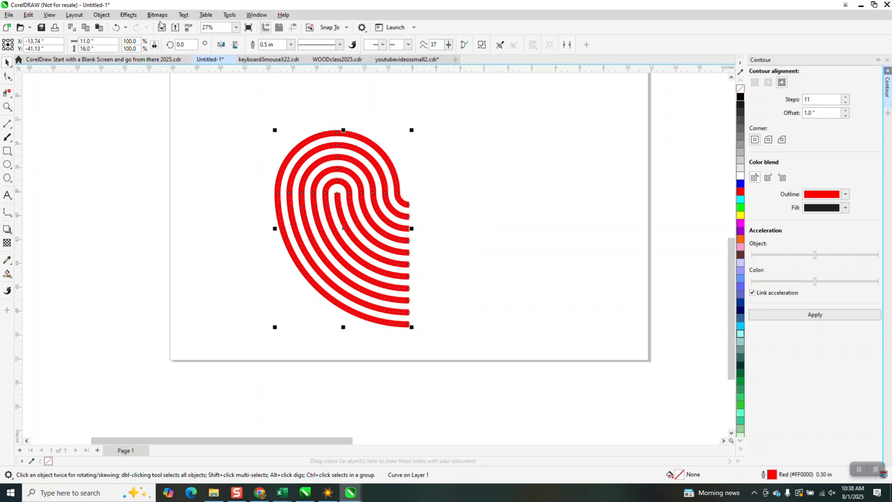
click(117, 28)
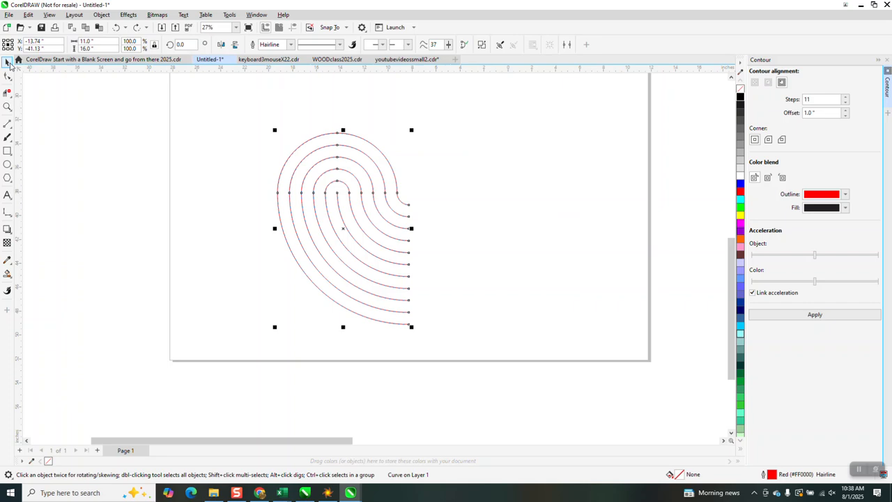
Try to move the innermost arc away on its own and undo the move
click(405, 244)
click(339, 200)
click(102, 15)
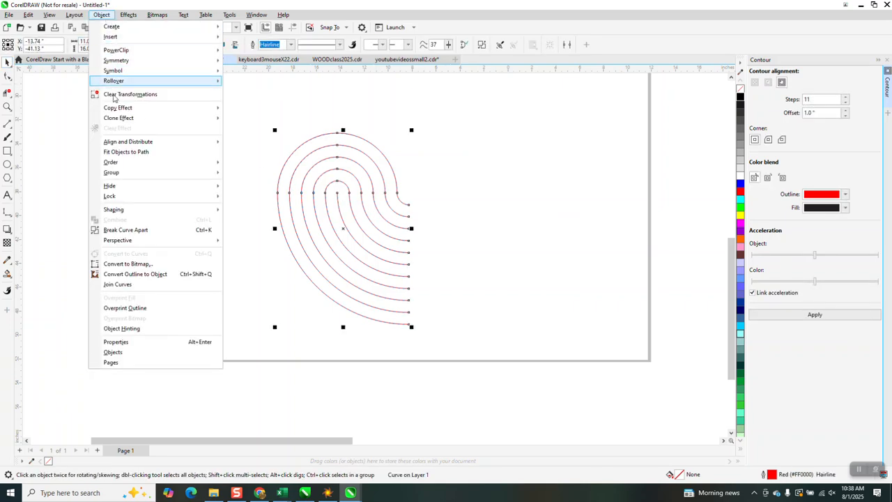
click(140, 230)
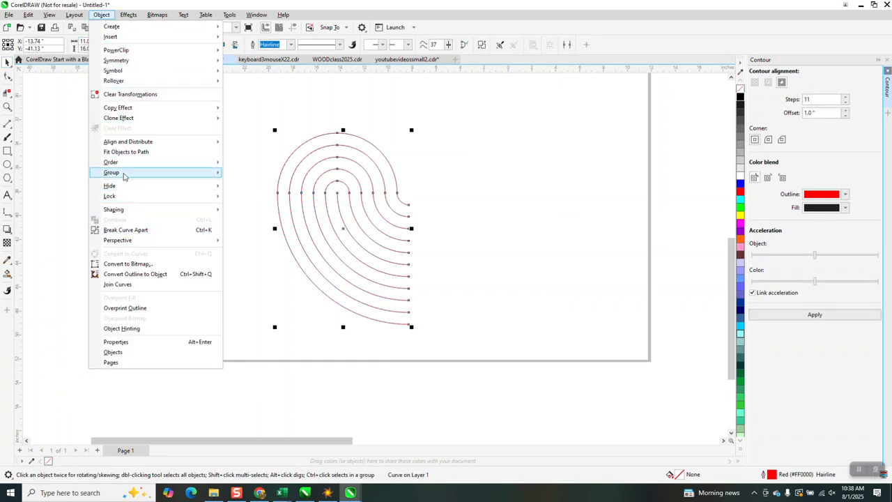
mouse_move(127, 177)
click(309, 139)
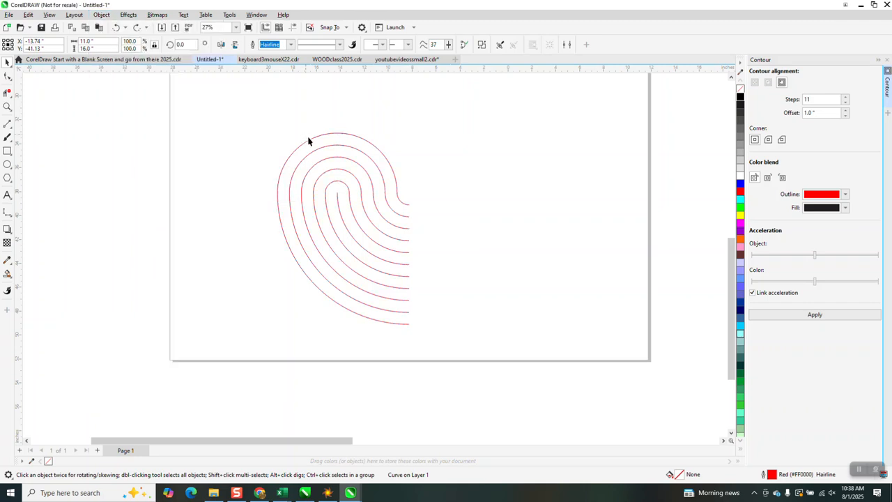
click(337, 200)
drag(338, 200, 502, 223)
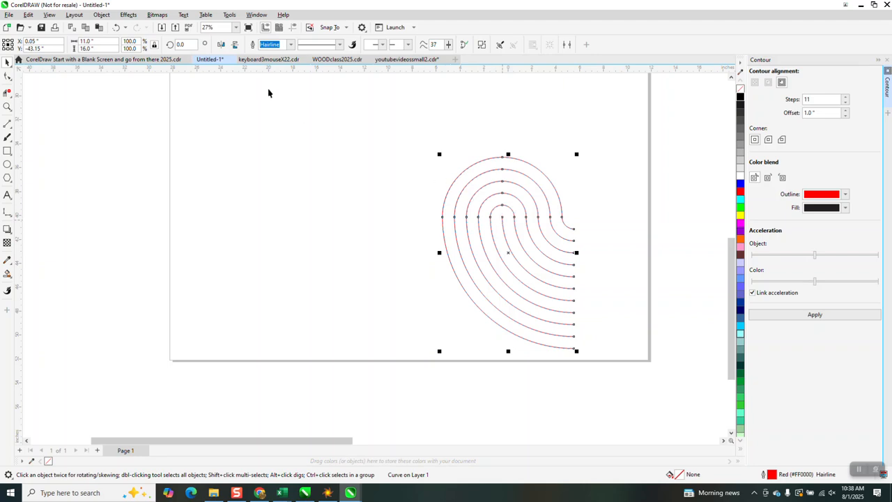
click(116, 27)
Break the combined curve apart into separate arcs and select the innermost quarter arc
click(101, 15)
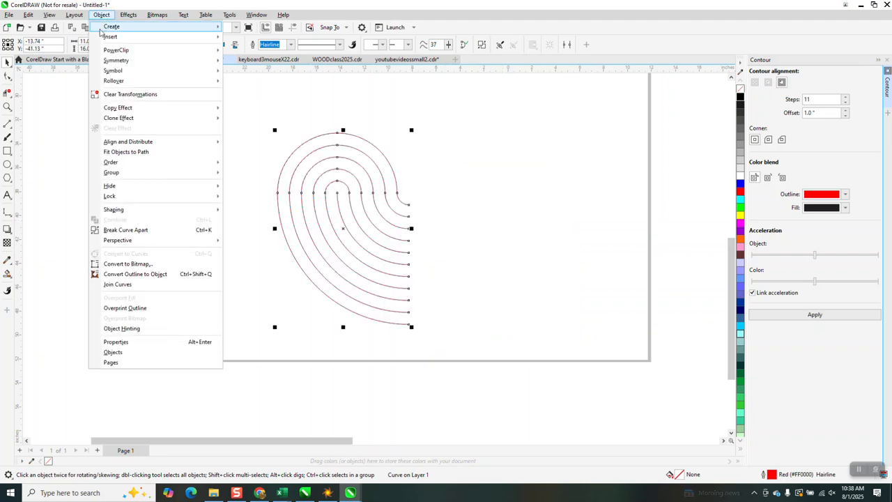
click(147, 230)
click(328, 200)
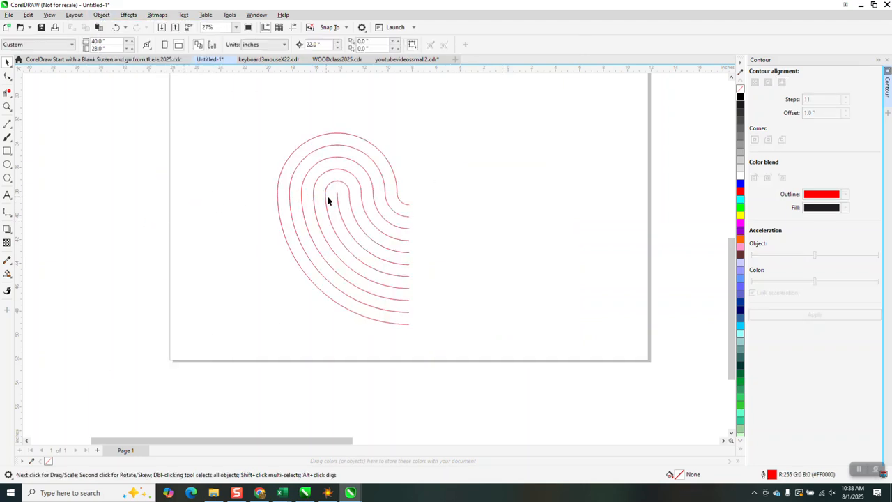
click(337, 200)
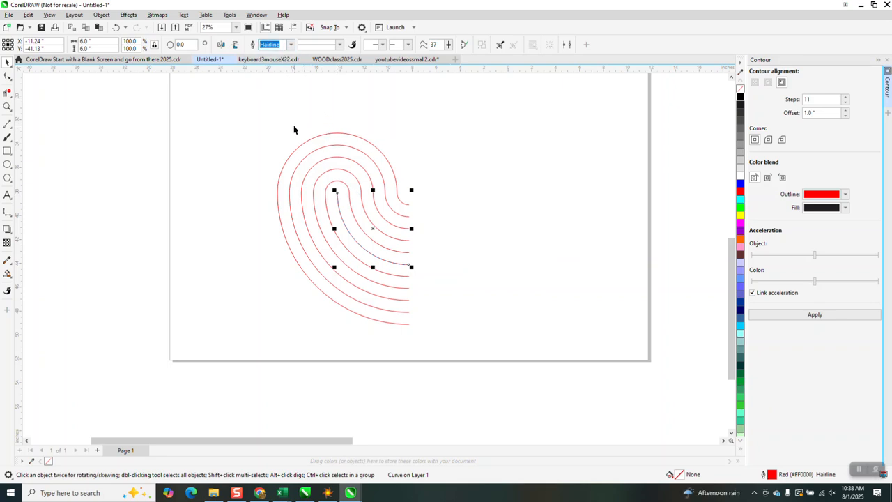
Set the outline width of all the arcs to 0.333 in
drag(273, 126, 430, 324)
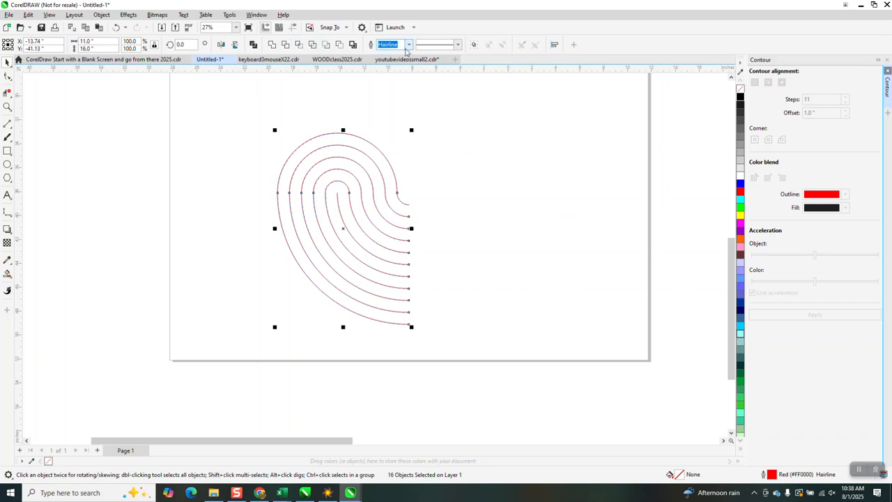
click(410, 46)
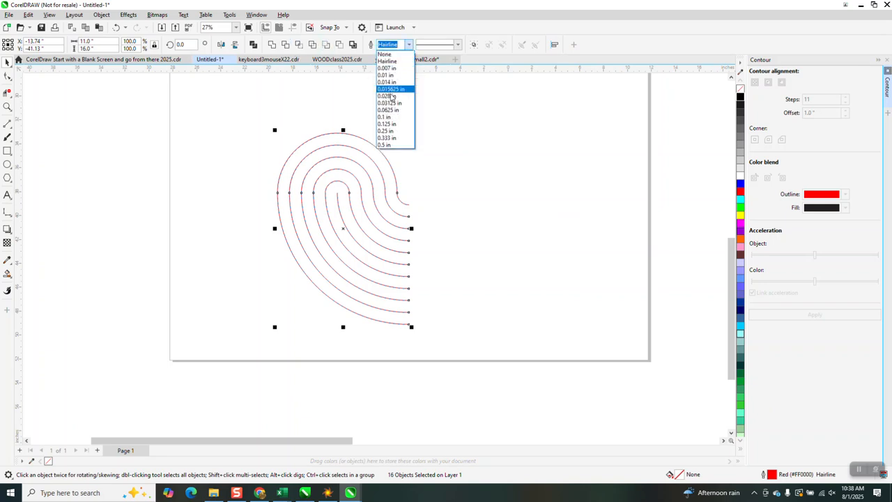
click(382, 141)
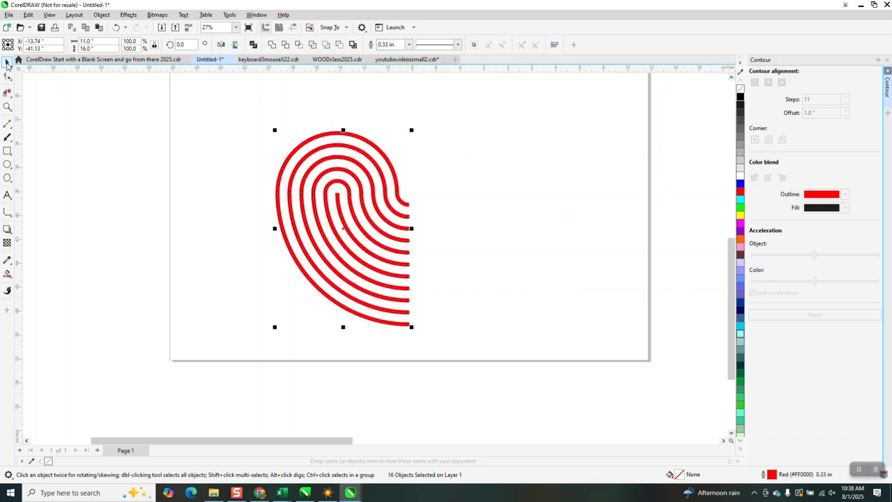
Give the quarter arc that starts at the center of the half arcs round line caps in the Outline Pen settings
click(110, 108)
click(339, 202)
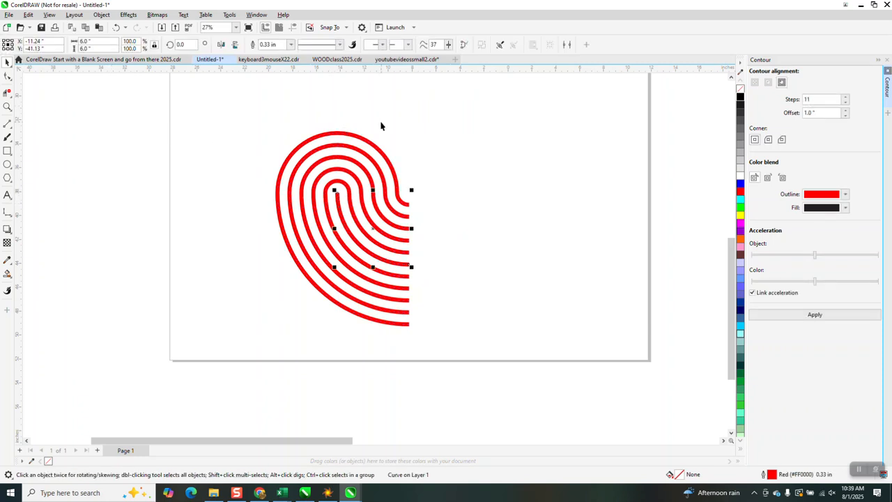
key(F12)
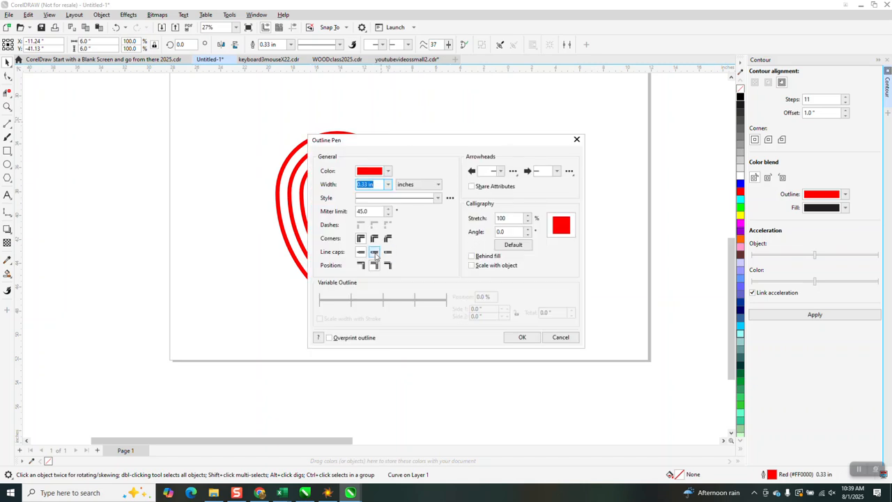
click(375, 253)
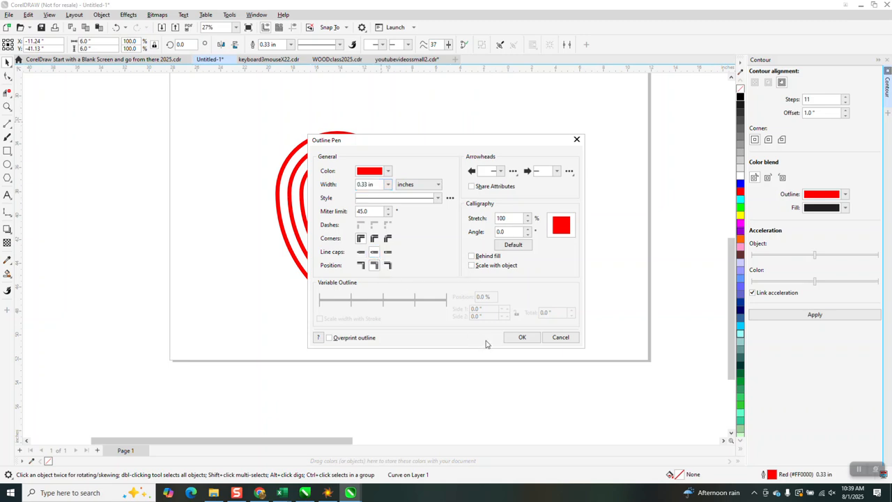
click(519, 339)
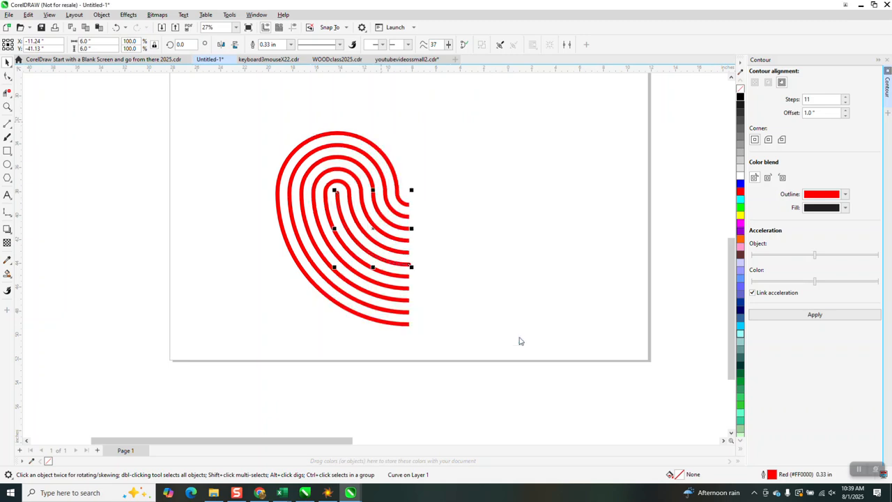
click(7, 107)
drag(332, 195, 362, 222)
scroll(283, 195, down, 5)
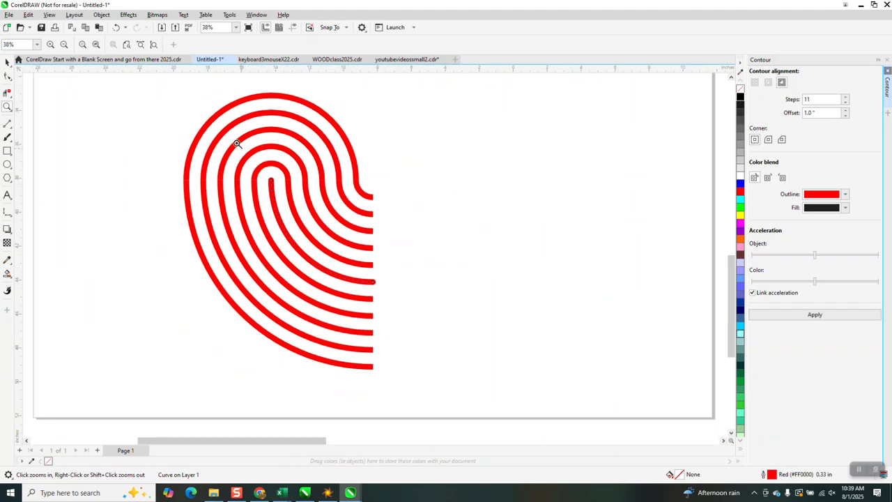
Convert the outlines of all the arcs to objects and show them unfilled with a black hairline outline
click(7, 63)
drag(172, 91, 430, 388)
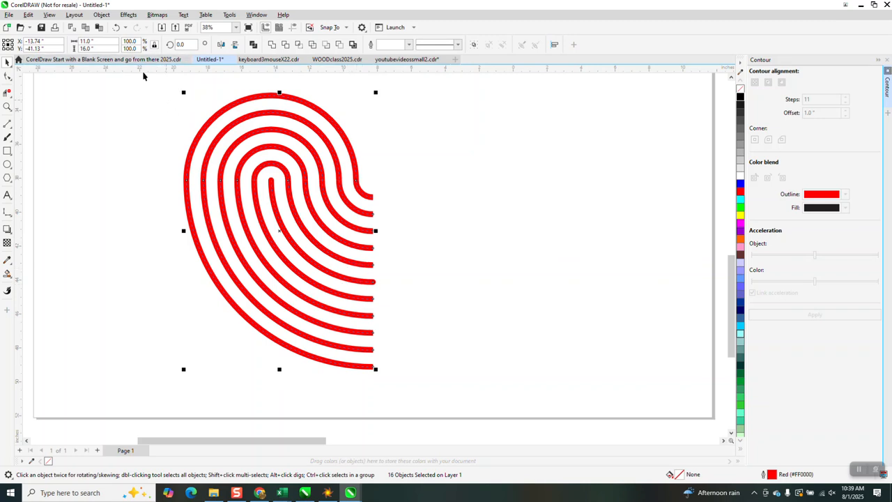
click(101, 15)
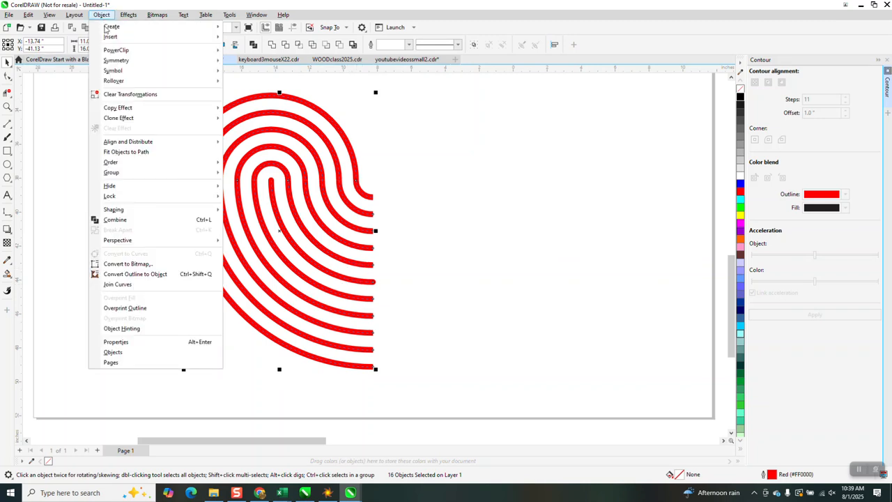
click(145, 275)
scroll(191, 231, down, 1)
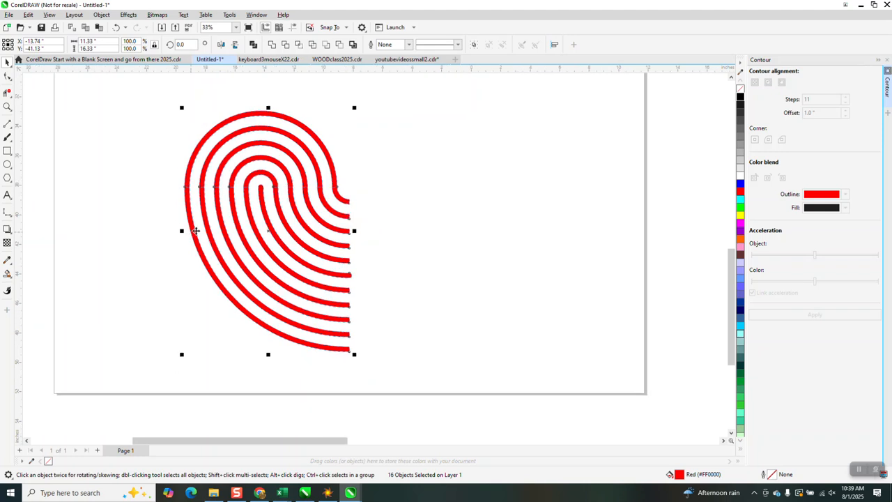
click(739, 92)
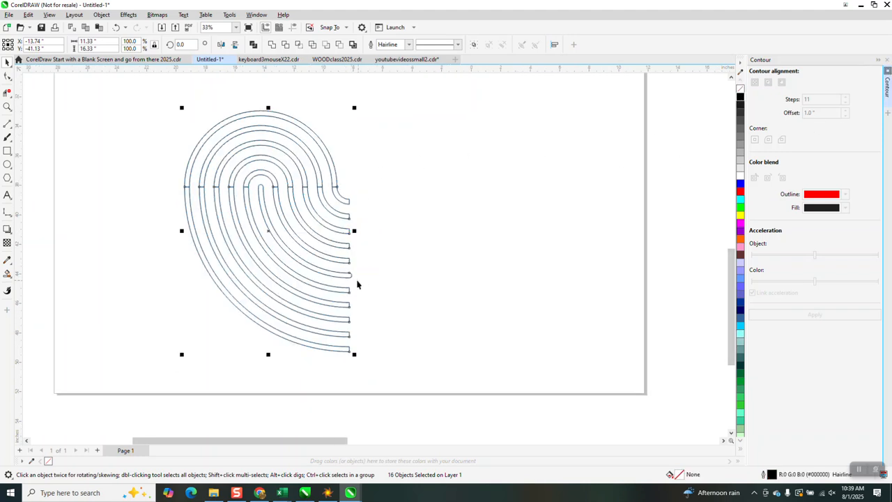
Weld all the stripe objects into one shape and add a horizontally mirrored copy on its right side
drag(169, 93, 434, 363)
click(271, 45)
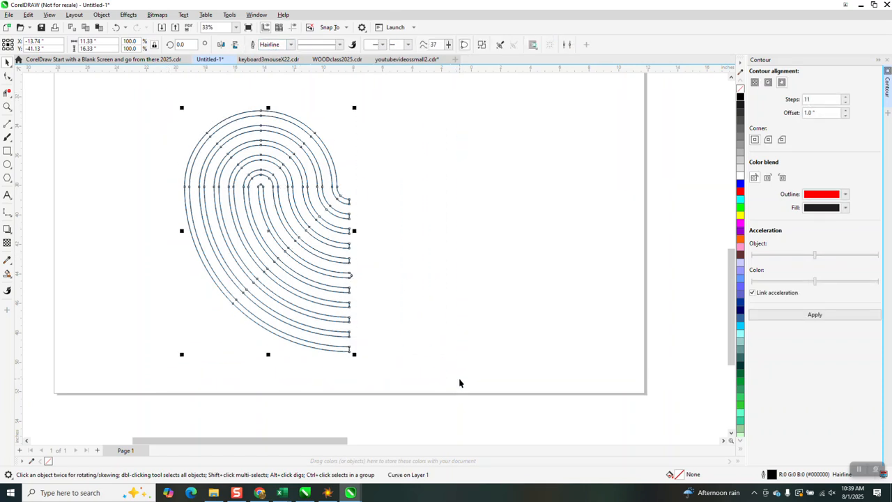
drag(182, 231, 363, 253)
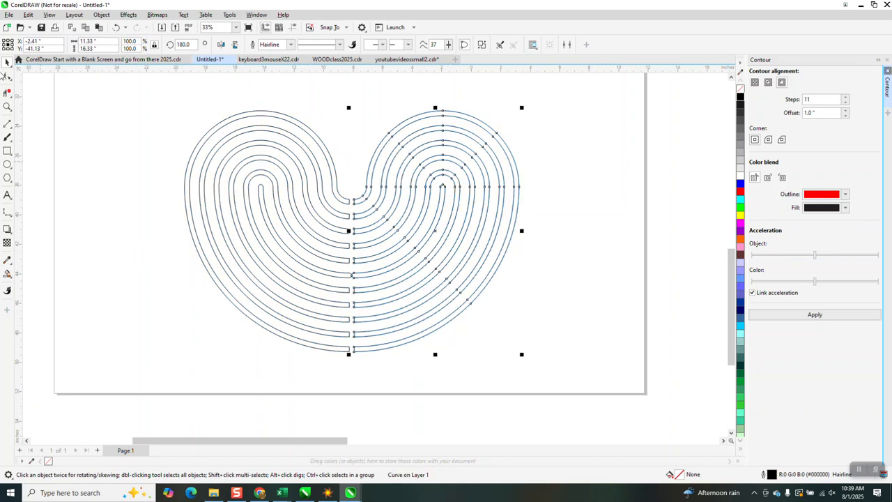
Move the mirrored half against the original half so the stripe ends snap together along the center line
click(8, 107)
click(423, 302)
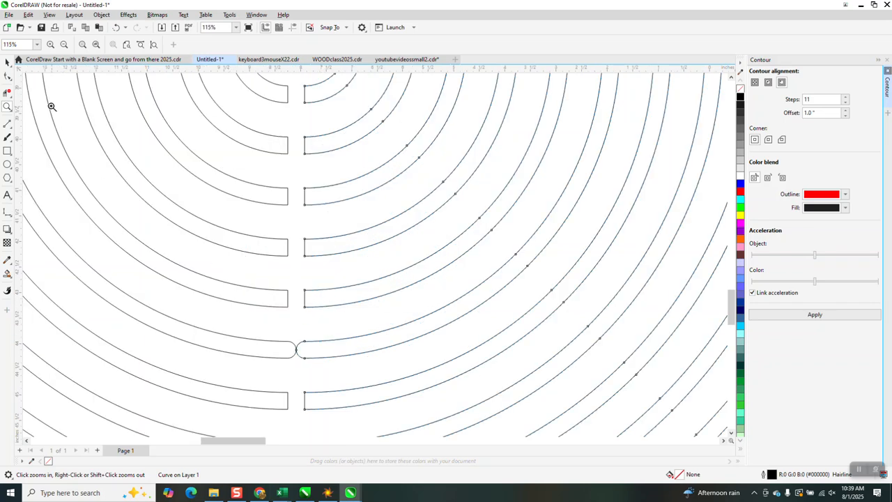
click(7, 61)
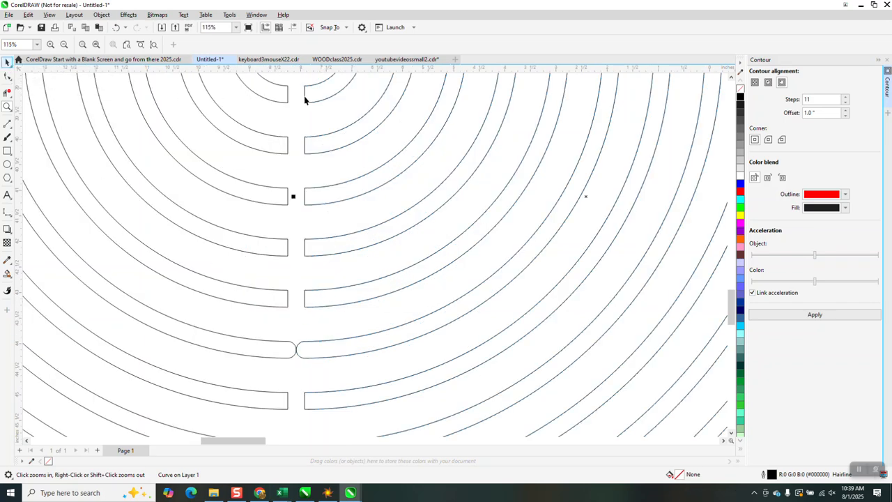
drag(306, 90, 293, 91)
scroll(302, 118, down, 2)
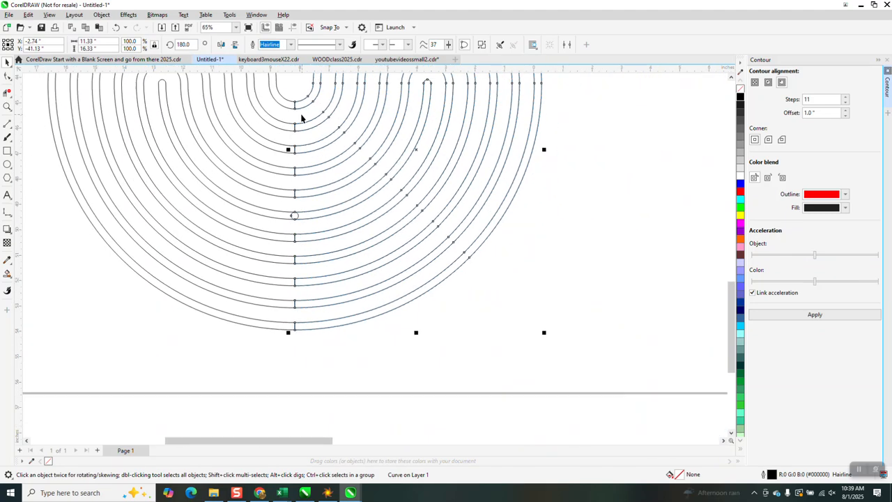
Select both joined halves of the striped heart and weld them into one continuous shape
scroll(302, 119, down, 5)
drag(216, 87, 343, 215)
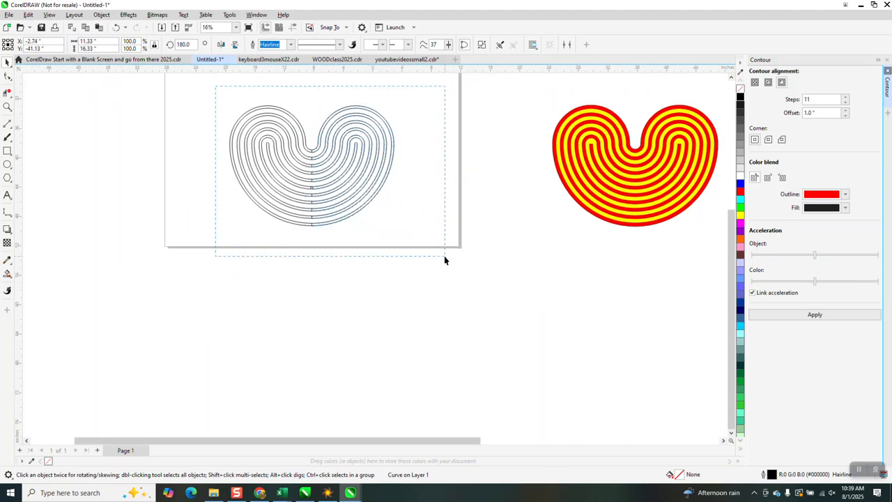
drag(444, 259, 444, 258)
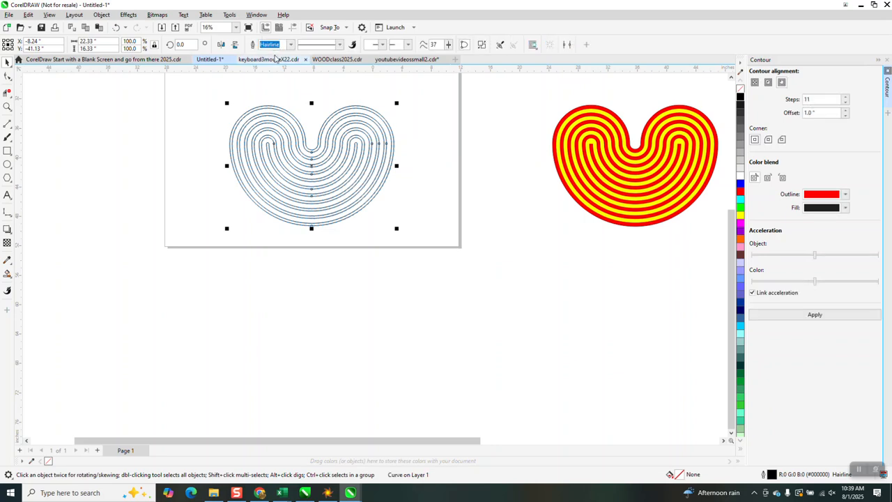
Check the center seam of the welded heart, fill its stripes with red and remove the outline
click(7, 107)
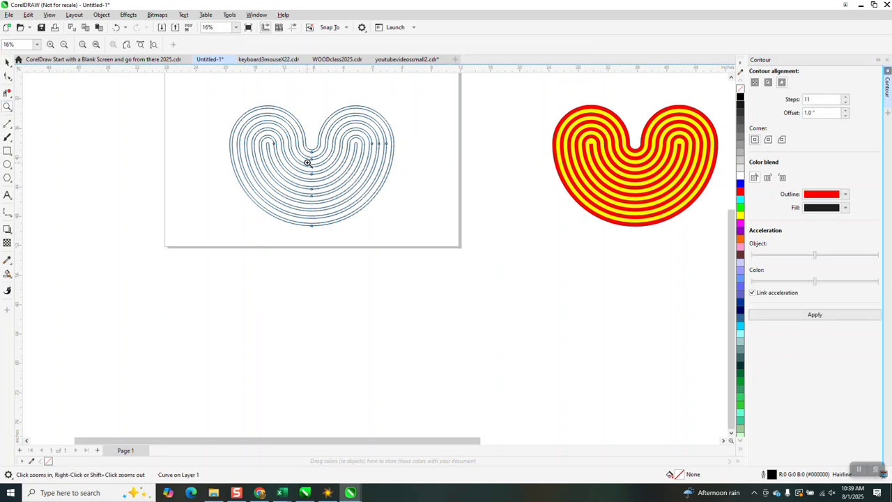
drag(301, 157, 362, 219)
scroll(363, 220, down, 2)
scroll(363, 220, down, 4)
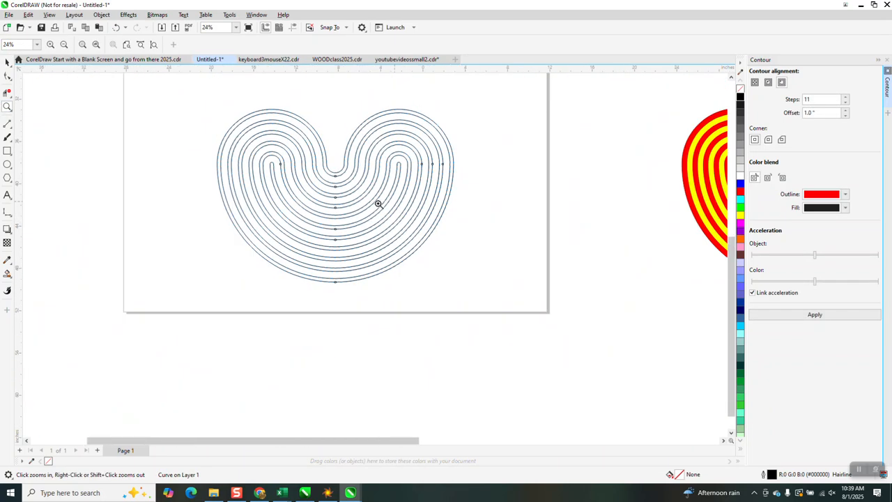
scroll(379, 202, down, 1)
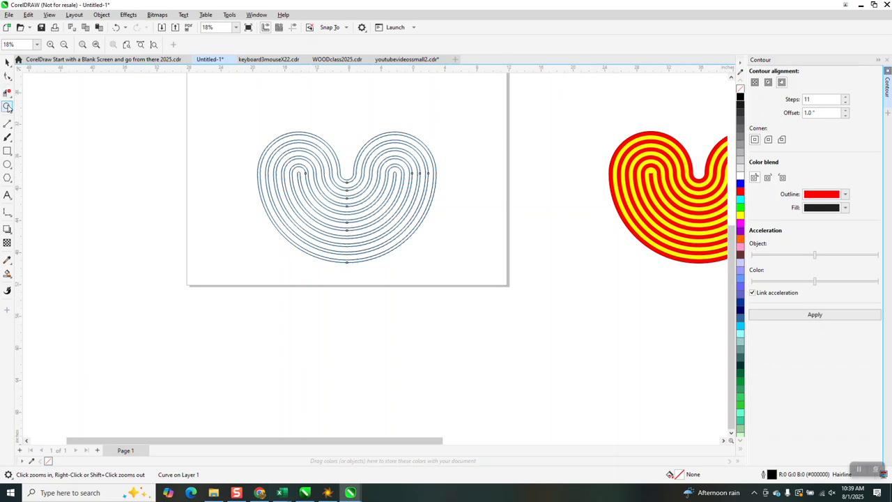
scroll(466, 258, up, 2)
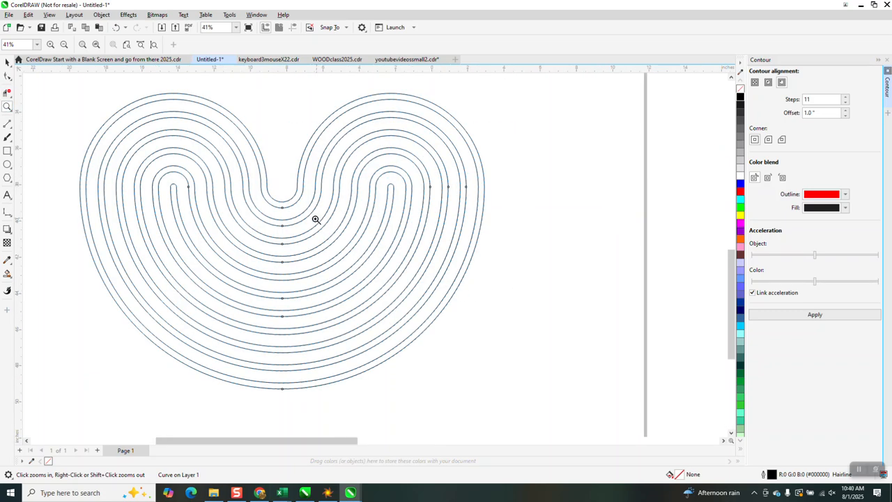
scroll(314, 219, down, 1)
key(space)
drag(133, 106, 500, 348)
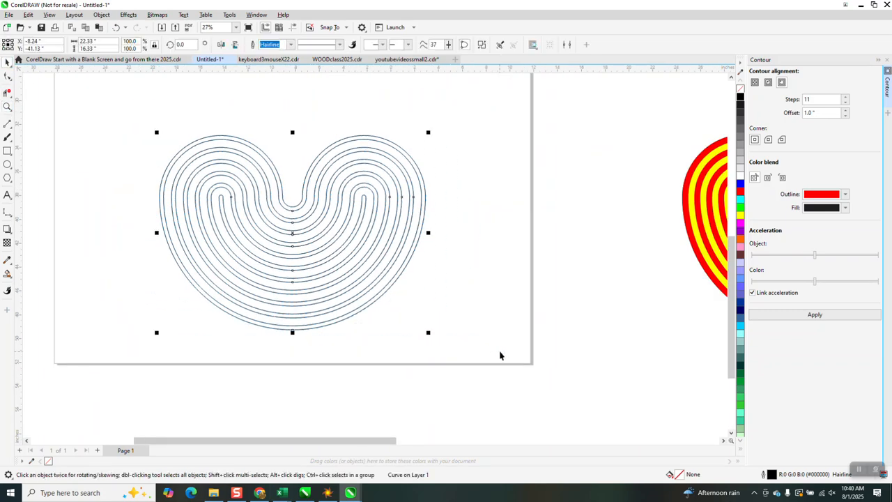
click(740, 195)
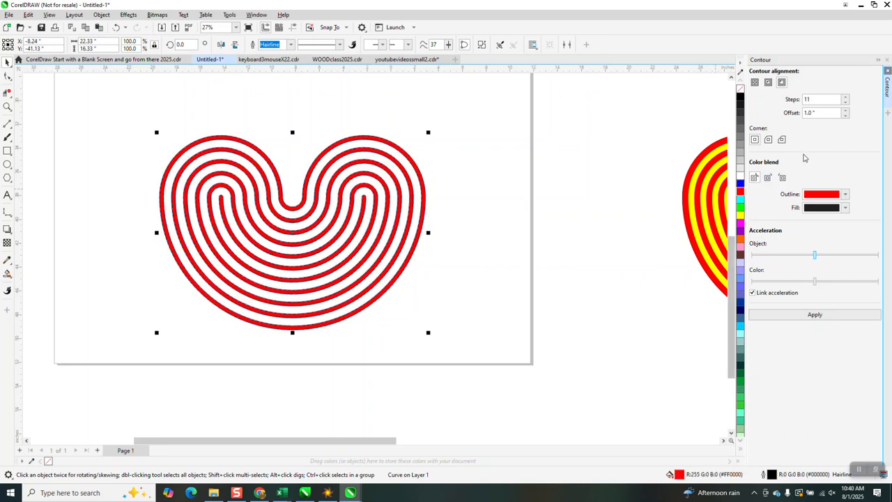
right_click(740, 89)
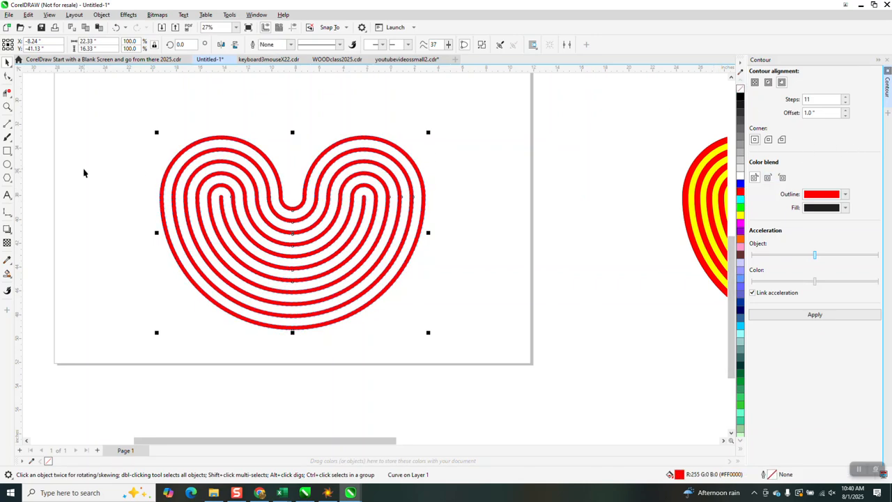
Fill each of the five gaps between the red stripes with yellow and no outline using Smart Fill
click(7, 274)
click(210, 145)
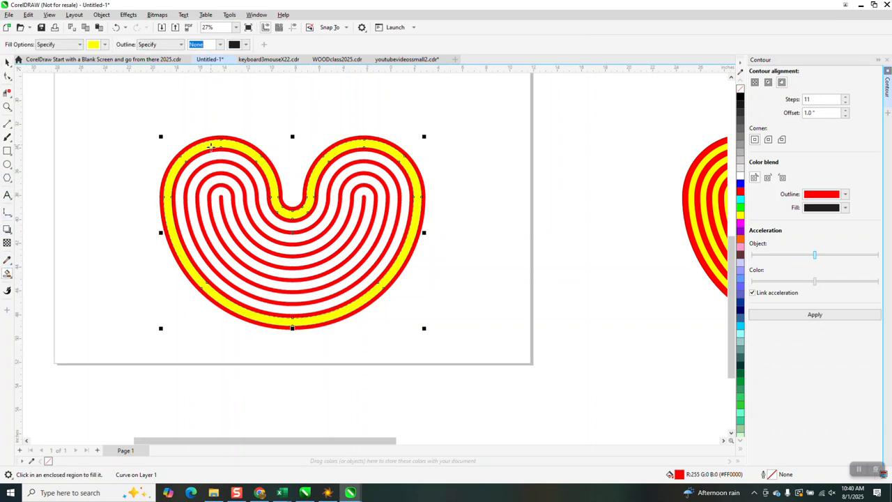
click(217, 158)
click(222, 168)
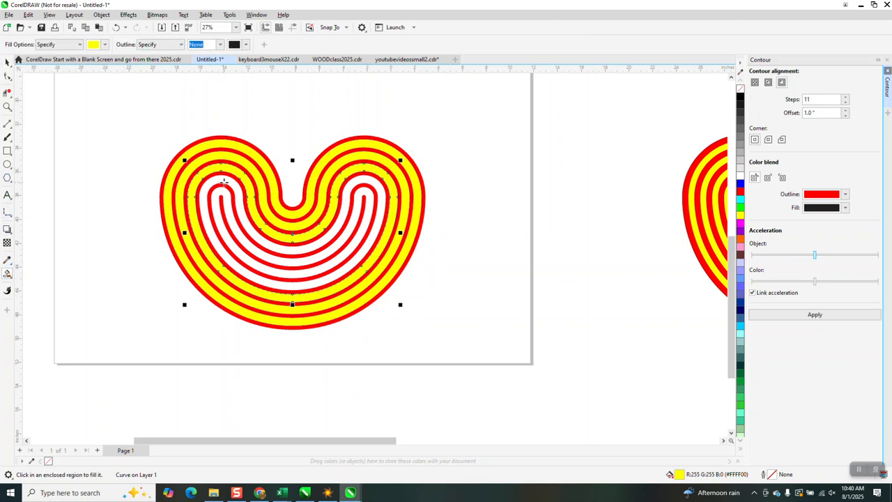
click(224, 182)
click(225, 195)
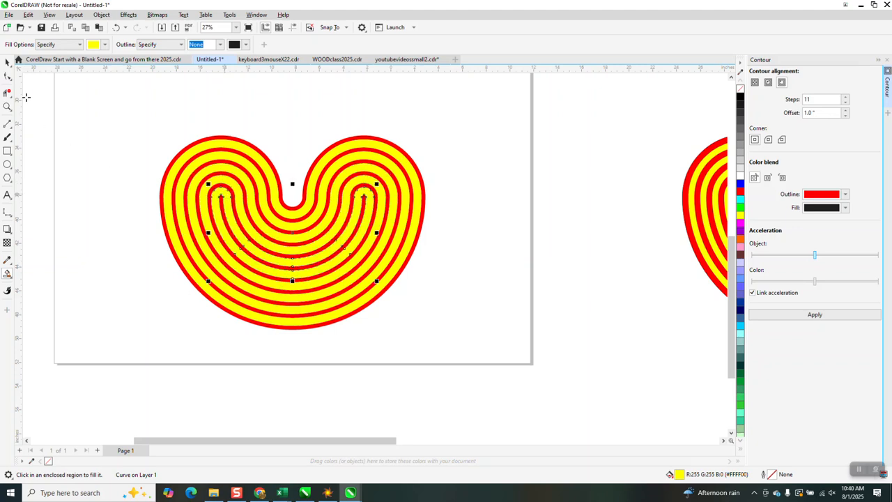
click(8, 62)
Inspect the filled heart up close and select all its red and yellow pieces together
key(z)
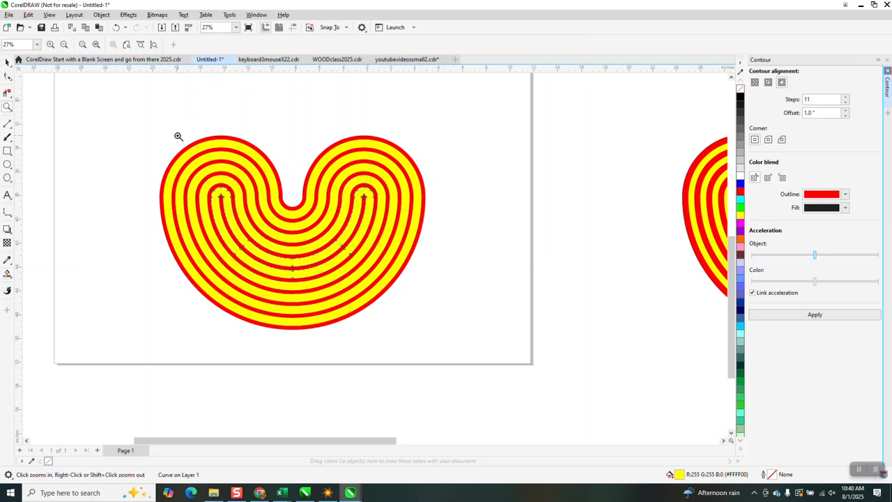
drag(177, 140, 454, 345)
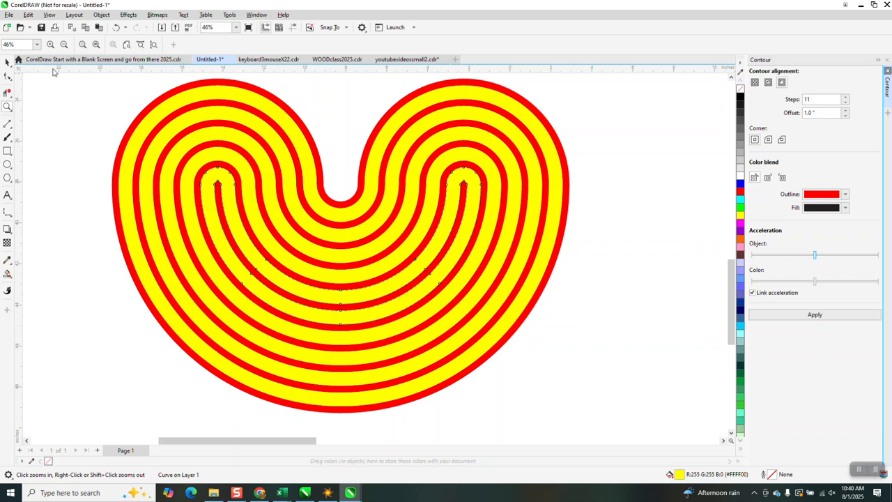
click(8, 62)
click(94, 173)
scroll(96, 174, down, 1)
scroll(96, 174, down, 2)
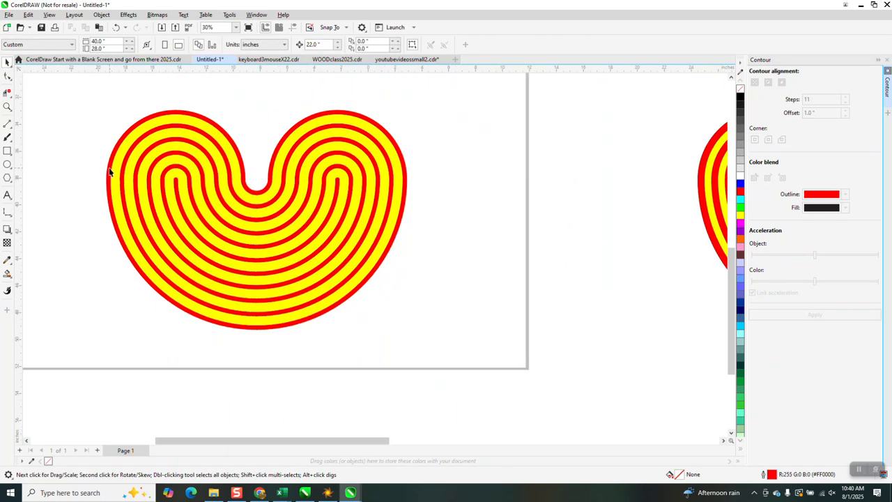
drag(331, 269, 371, 306)
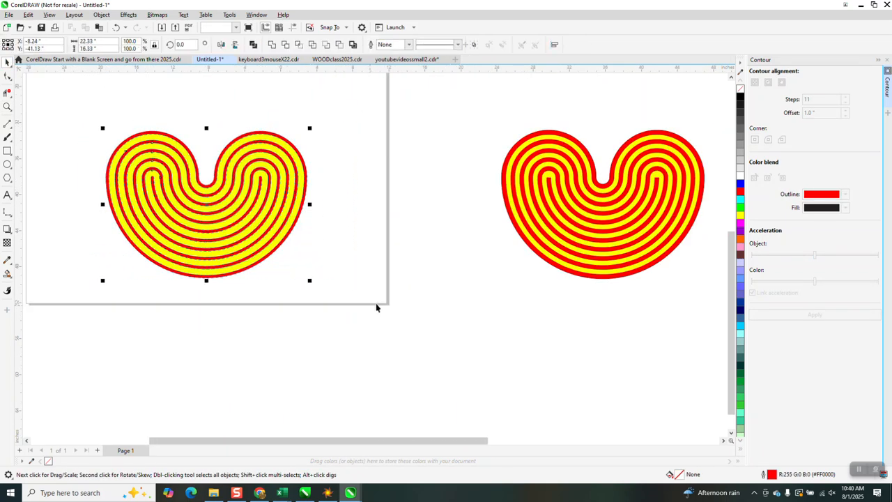